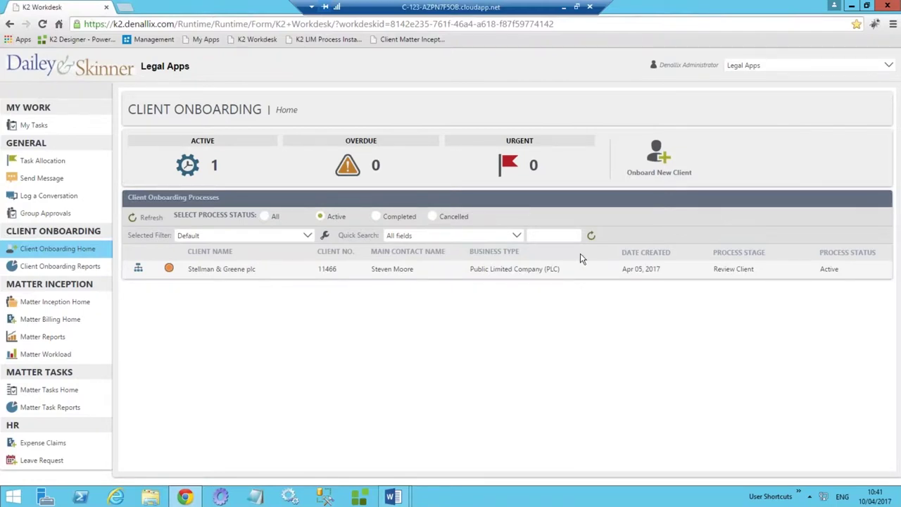
# Open a blank Onboard New Client form from the Client Onboarding dashboard.
pyautogui.click(659, 155)
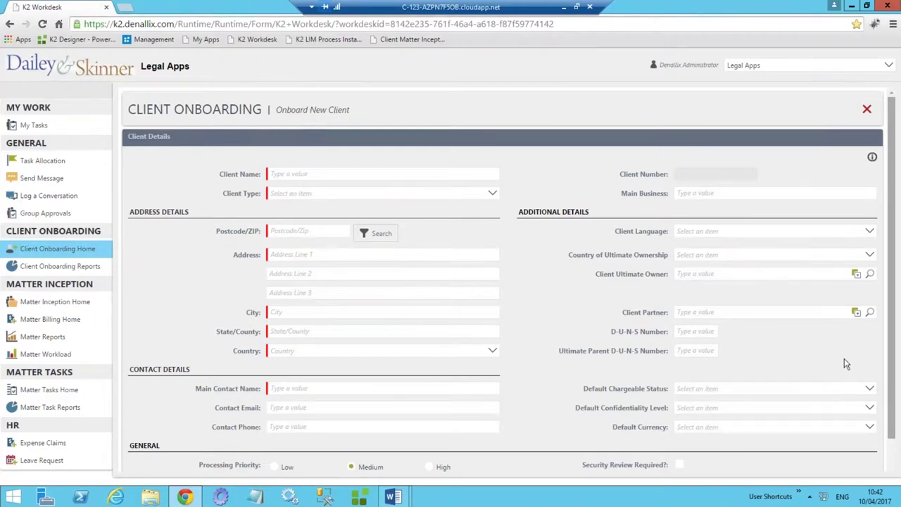
pyautogui.click(319, 193)
# Set Client Type to Limited Company and enter the client name 'Stark Industries'.
pyautogui.click(318, 238)
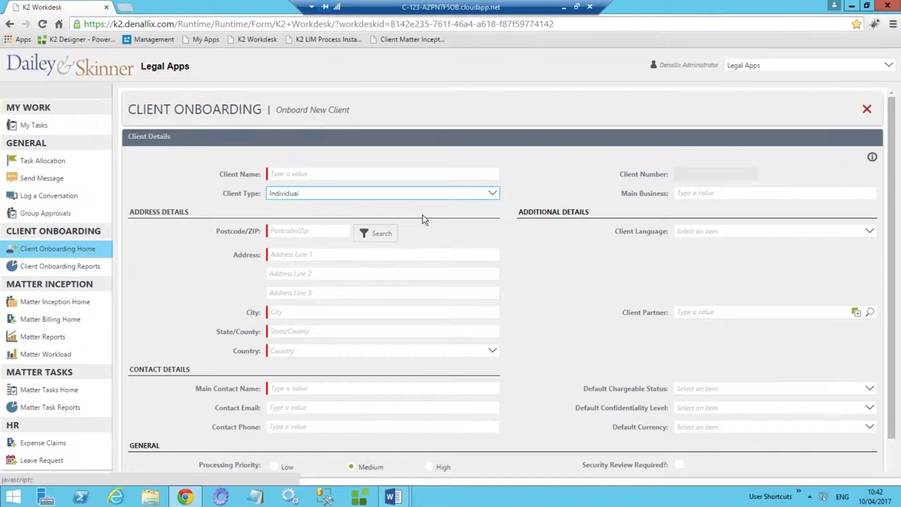
pyautogui.click(360, 197)
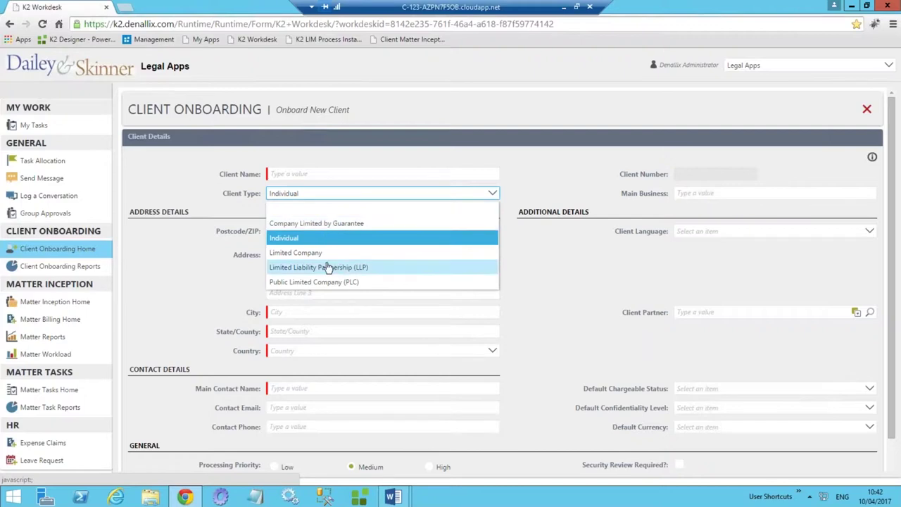
pyautogui.click(296, 253)
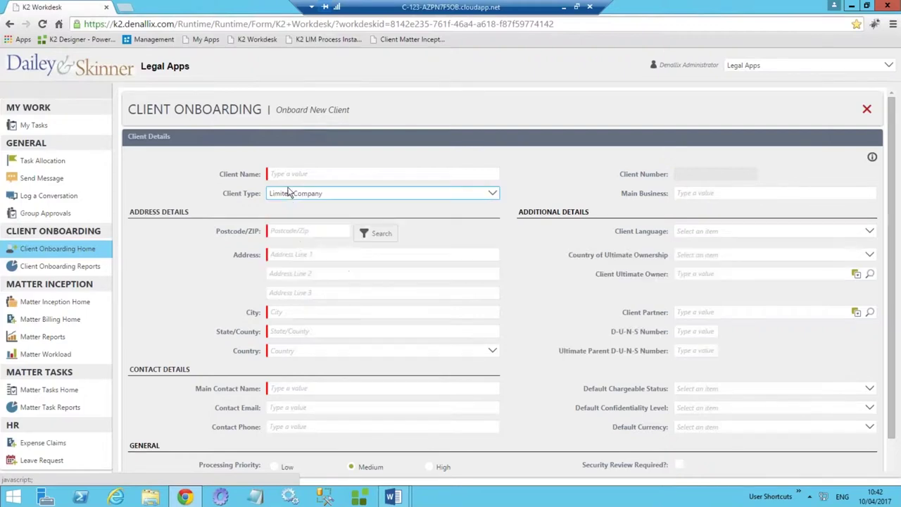
pyautogui.click(288, 174)
pyautogui.write('St')
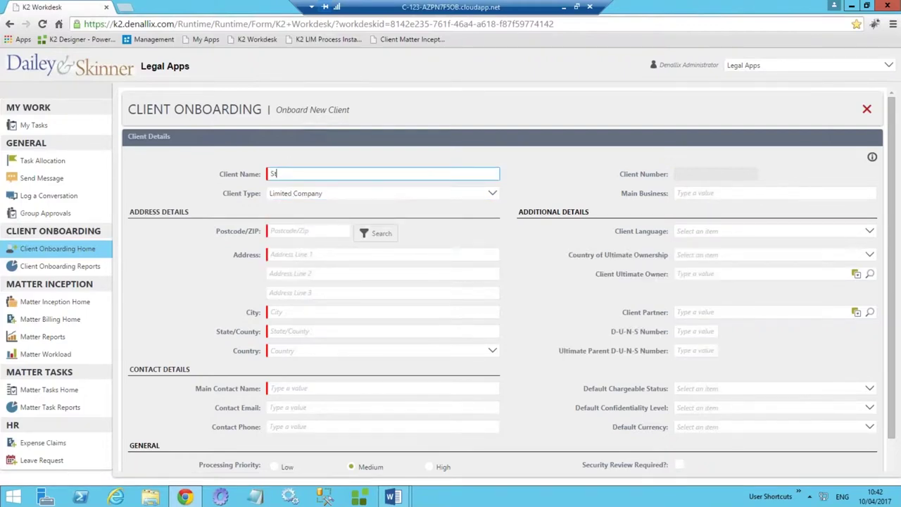
pyautogui.write('arke Industries')
pyautogui.click(291, 174)
pyautogui.press('BackSpace')
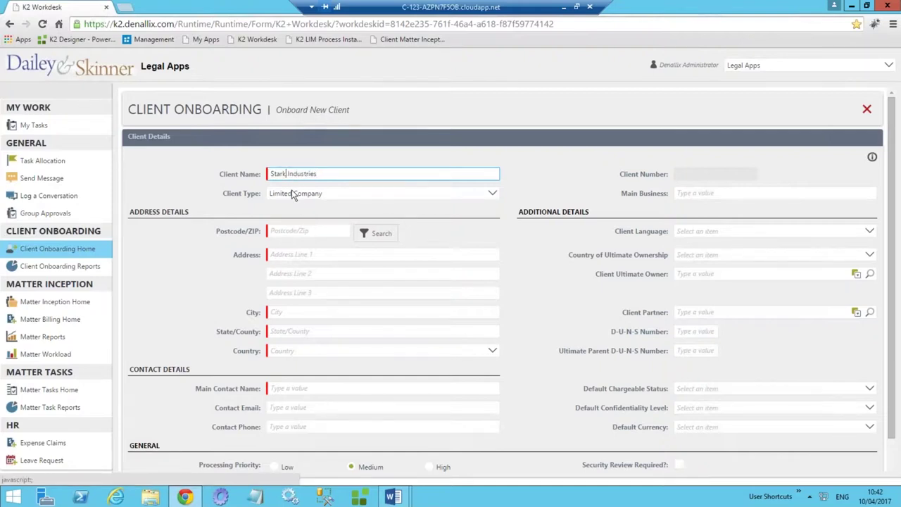
pyautogui.click(285, 231)
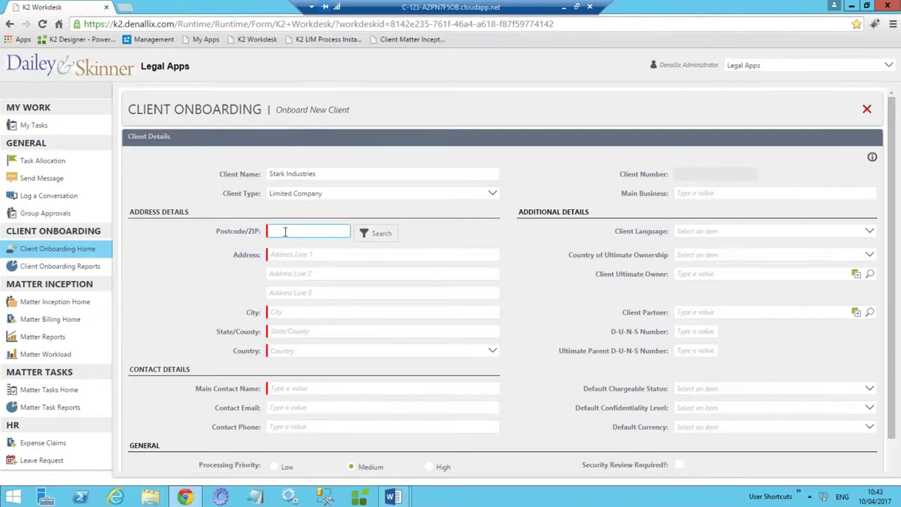
pyautogui.write('Gu21 3QB')
pyautogui.click(359, 238)
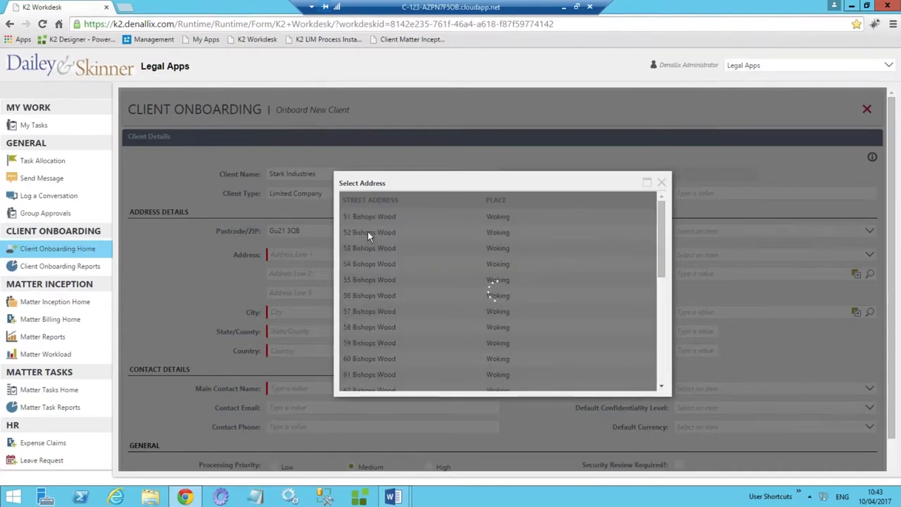
pyautogui.click(393, 264)
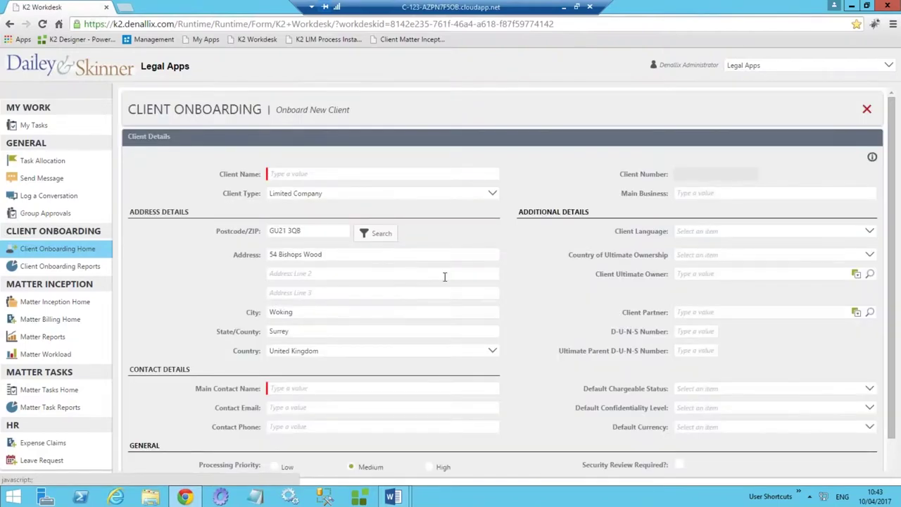
# Enter the main contact's name, e-mail address and phone number.
pyautogui.click(284, 392)
pyautogui.write('Tony Stark')
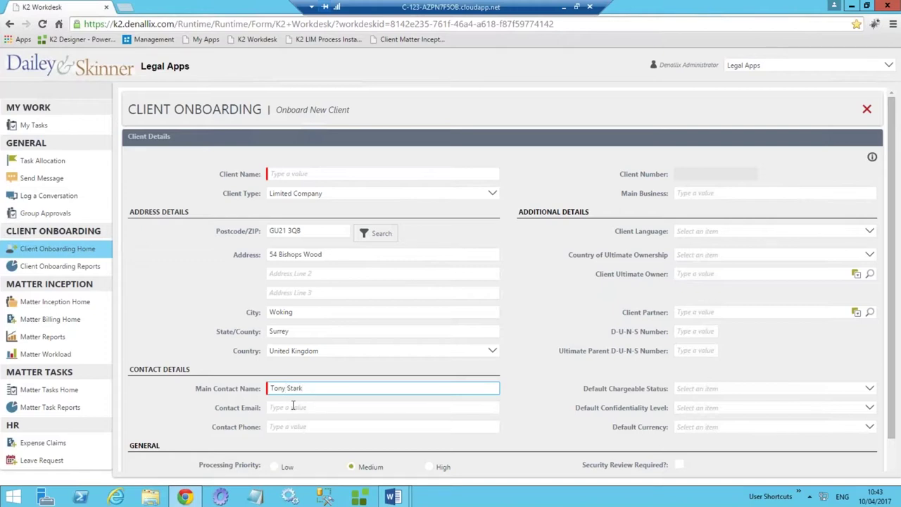
pyautogui.click(291, 410)
pyautogui.click(276, 430)
pyautogui.write('555-67890')
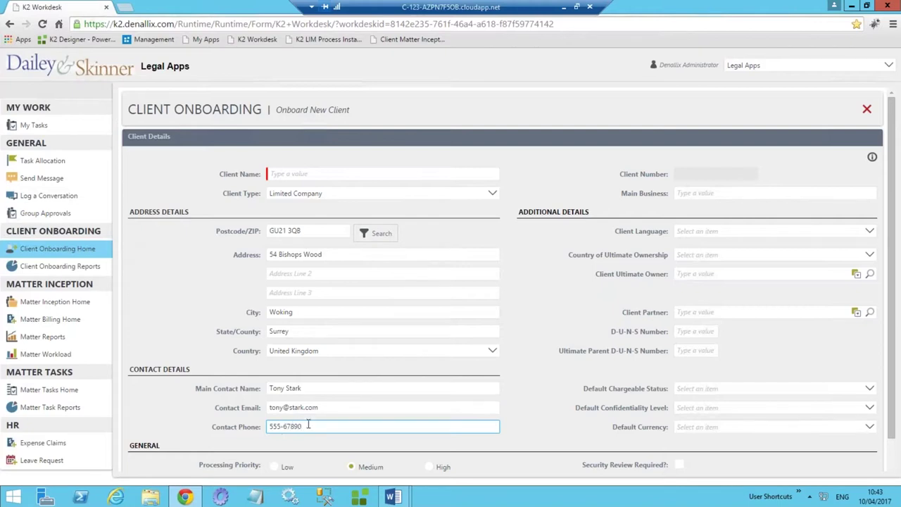
# Set Main Business to Espionage, language to English and ultimate ownership to United States.
pyautogui.click(708, 194)
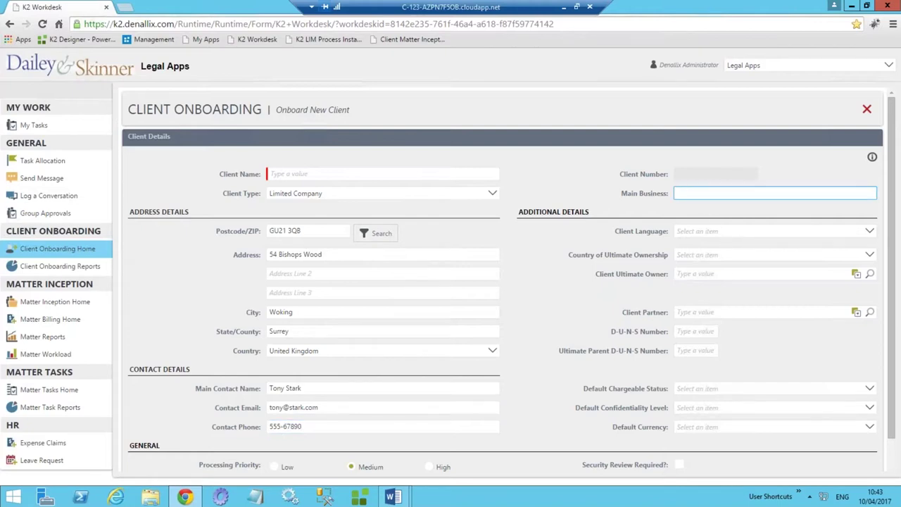
pyautogui.write('Espionage')
pyautogui.click(704, 232)
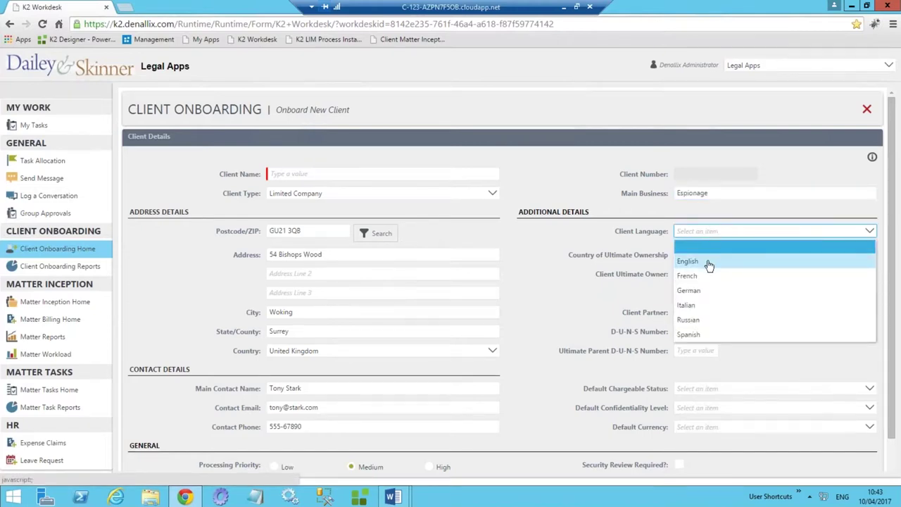
pyautogui.click(709, 264)
pyautogui.click(723, 257)
pyautogui.press('u')
pyautogui.press('u')
pyautogui.press('u')
pyautogui.press('u')
pyautogui.press('u')
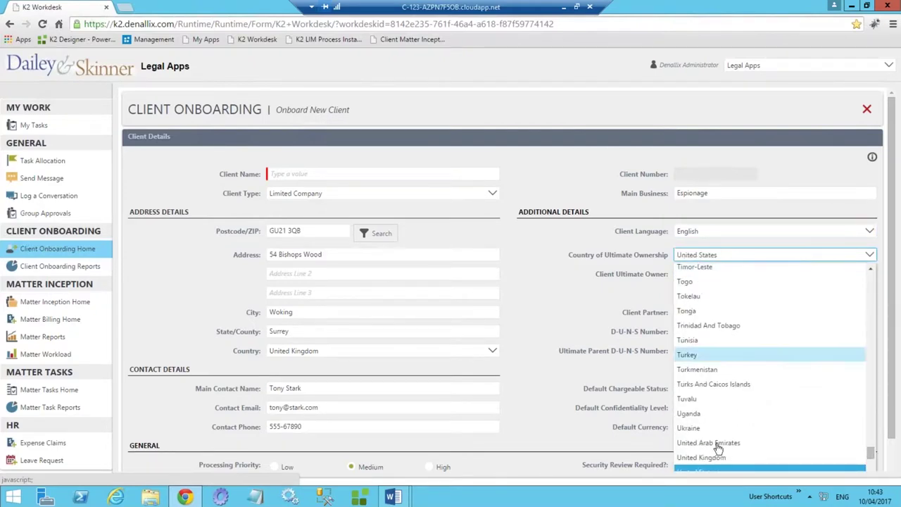
pyautogui.scroll(-3, 718, 448)
pyautogui.click(718, 307)
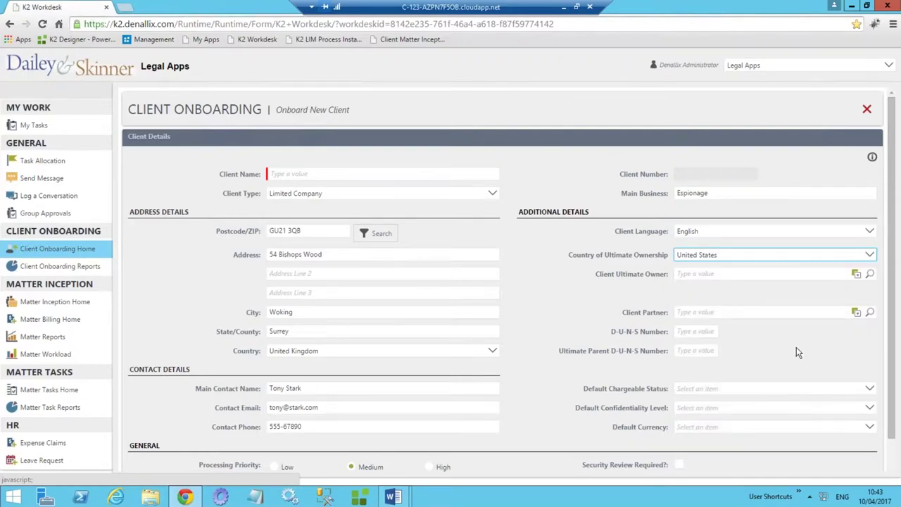
# Assign a client partner via the lookup and enter the D-U-N-S number.
pyautogui.click(870, 312)
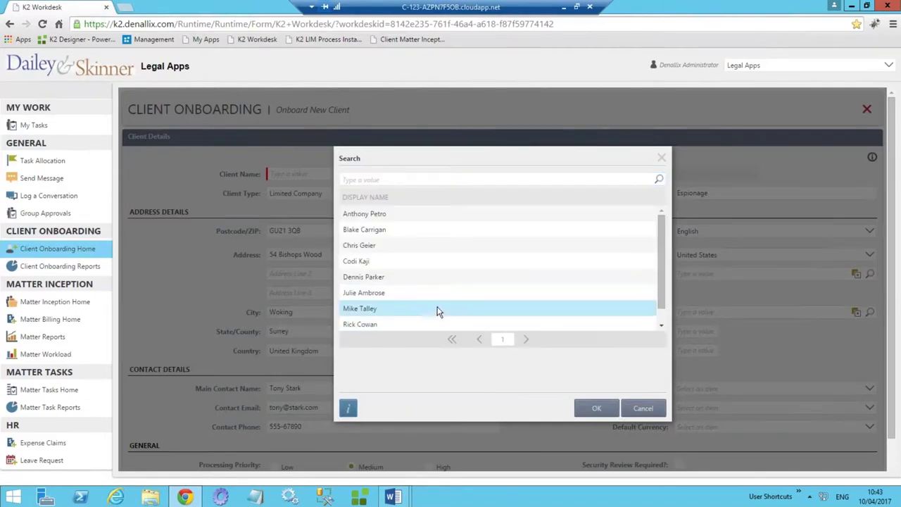
pyautogui.doubleClick(423, 324)
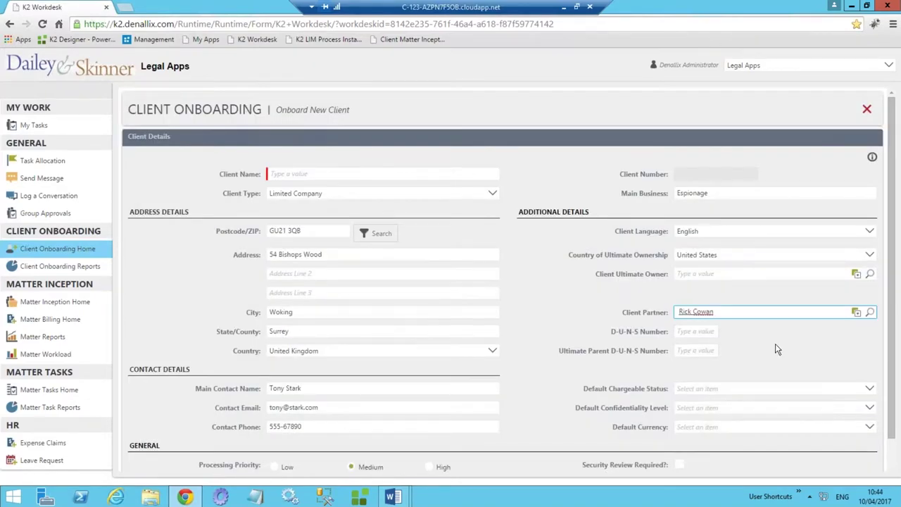
pyautogui.click(694, 331)
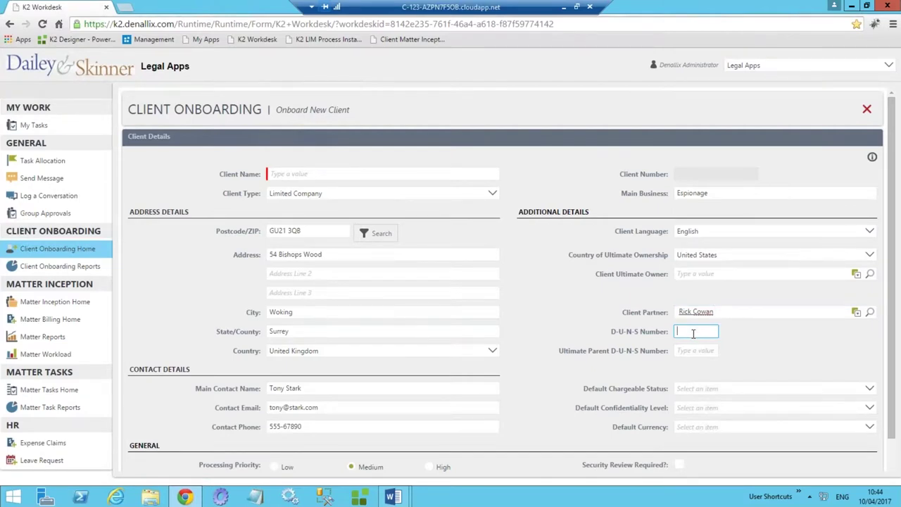
# Set defaults to Client Chargeable, Highly Confidential and USD currency.
pyautogui.click(725, 392)
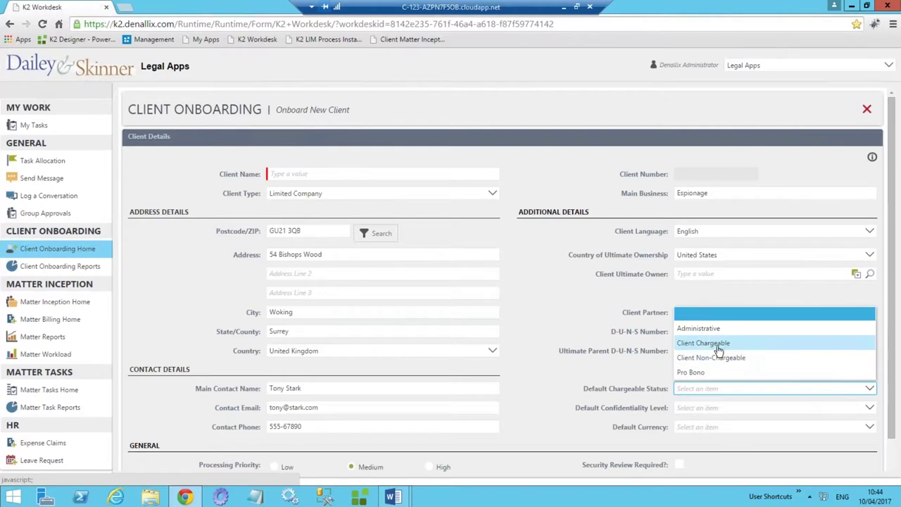
pyautogui.click(703, 343)
pyautogui.click(704, 409)
pyautogui.click(700, 352)
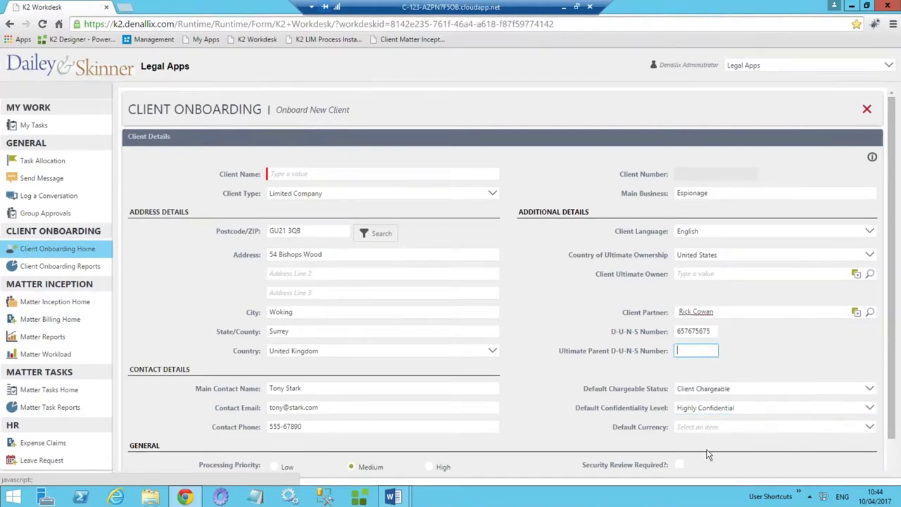
pyautogui.click(704, 427)
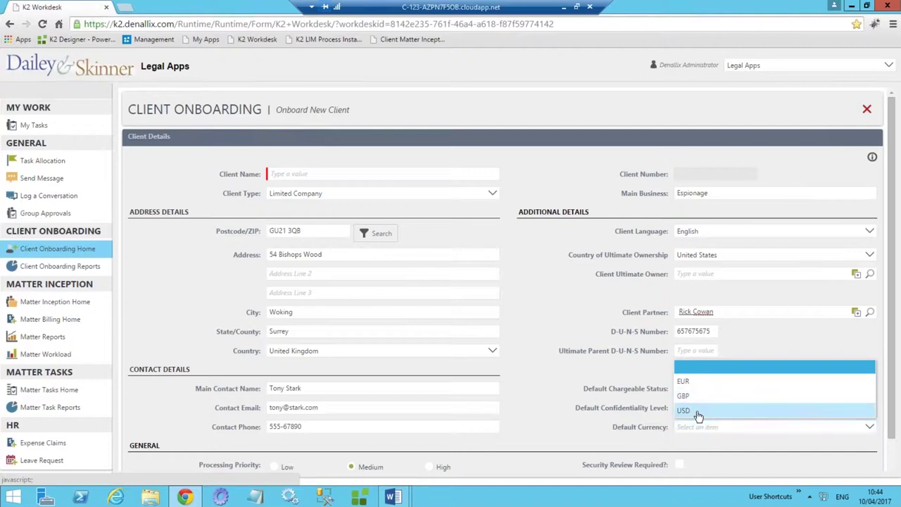
pyautogui.click(700, 409)
pyautogui.scroll(-1, 738, 441)
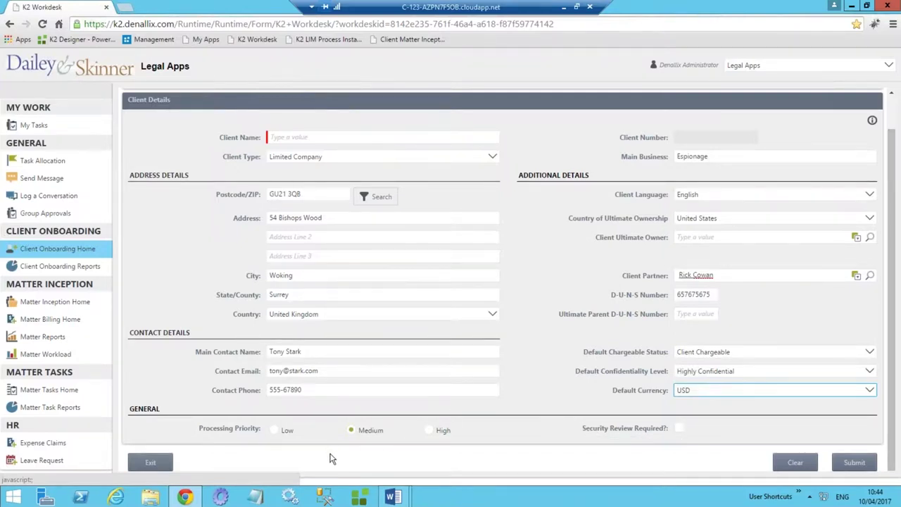
# Fill in the client name, choose High processing priority and submit the onboarding request.
pyautogui.click(292, 137)
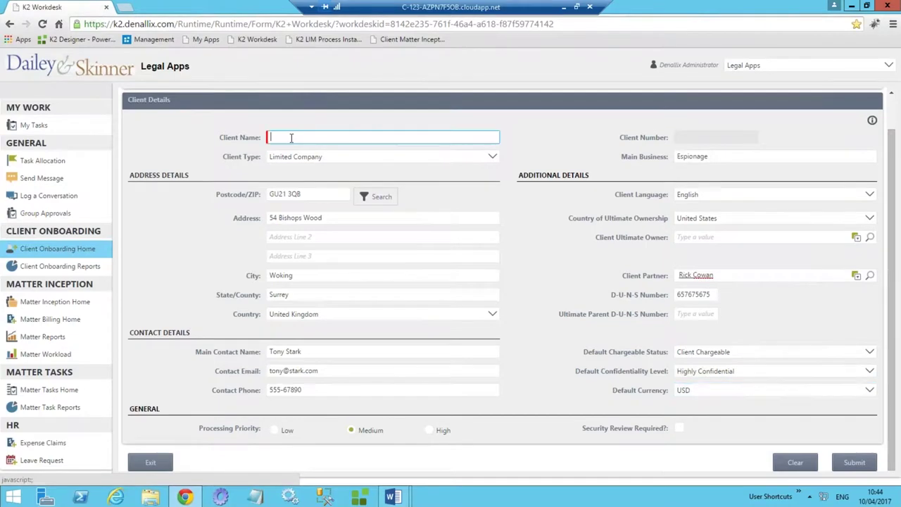
pyautogui.write('Tony Stark')
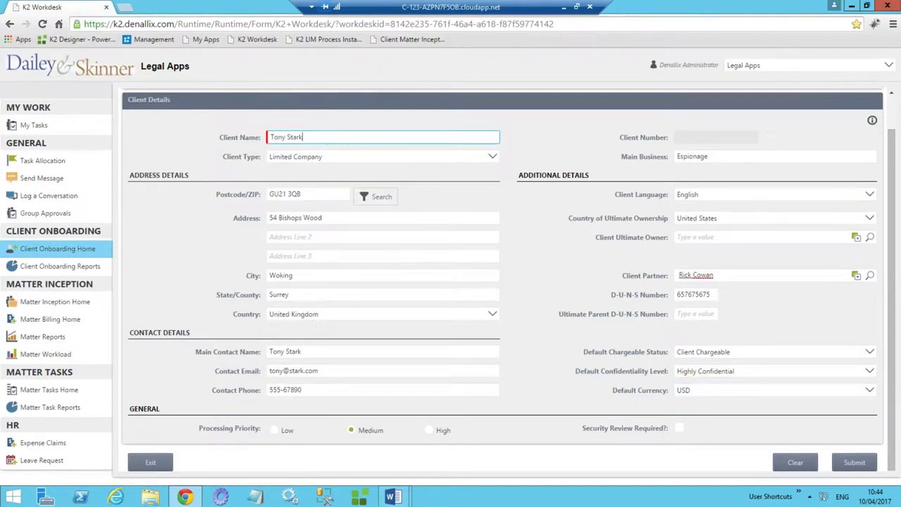
pyautogui.click(429, 430)
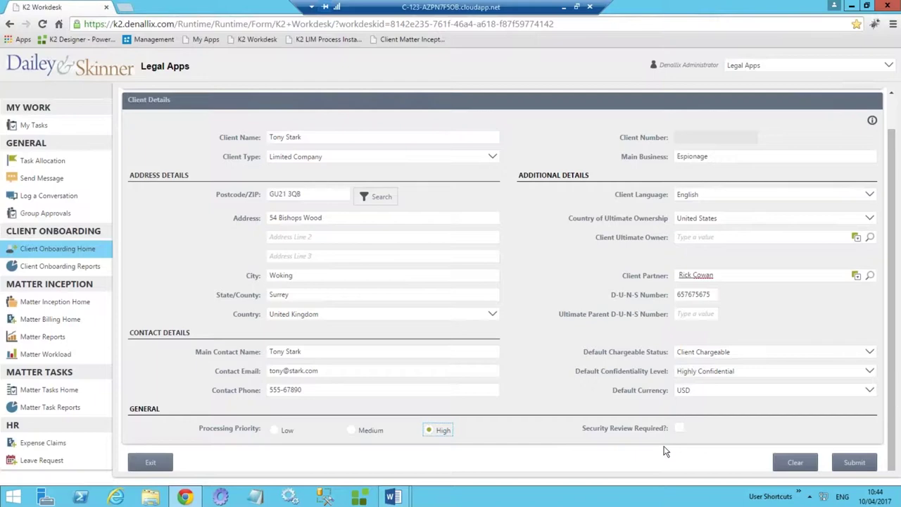
pyautogui.click(854, 462)
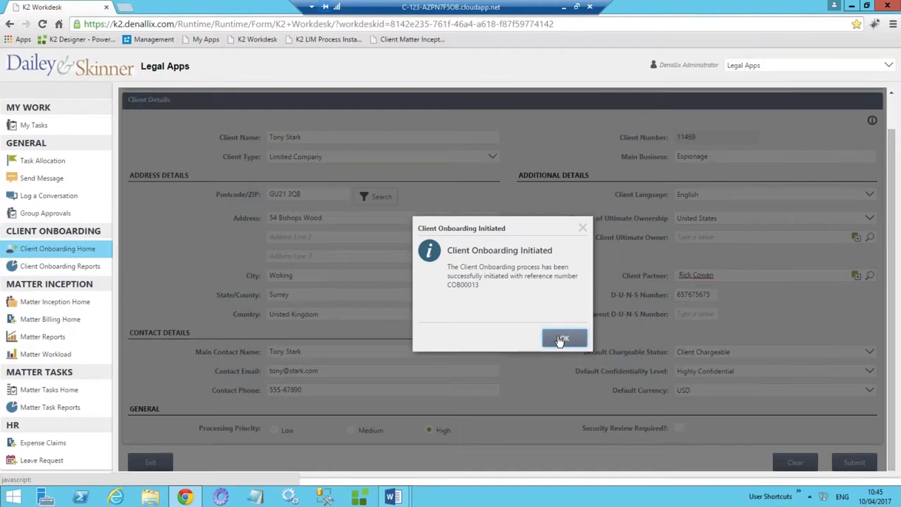
# Dismiss the confirmation, refresh the process list and open the new client's workflow diagram.
pyautogui.click(561, 339)
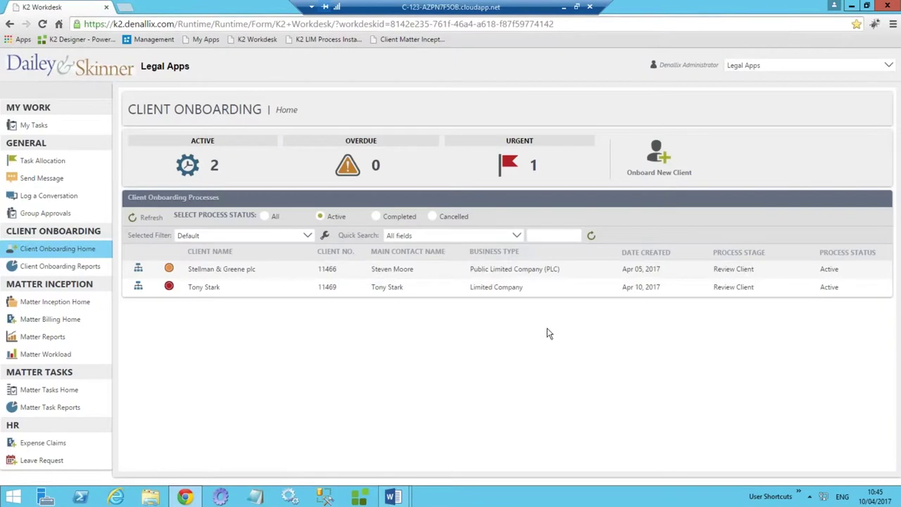
pyautogui.click(151, 218)
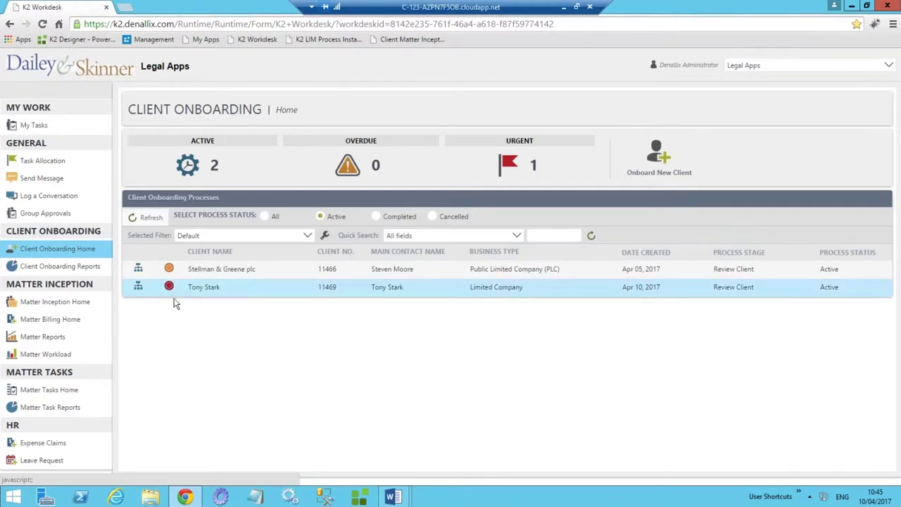
pyautogui.click(139, 288)
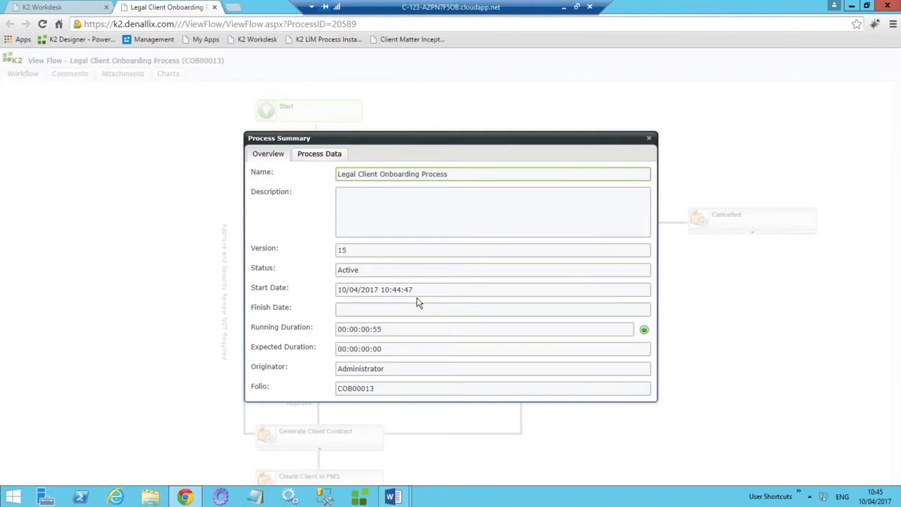
# Check the Review Client step's participants on the workflow diagram, then close its summary.
pyautogui.click(649, 141)
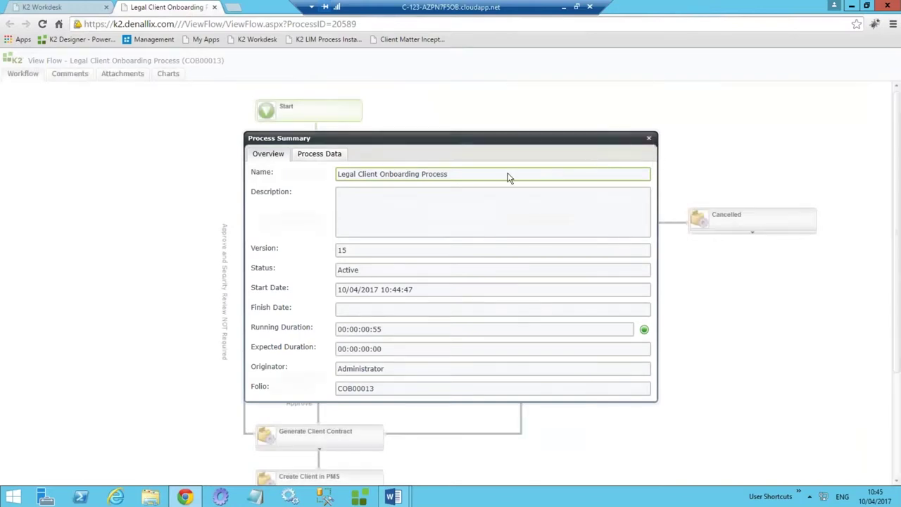
pyautogui.click(313, 229)
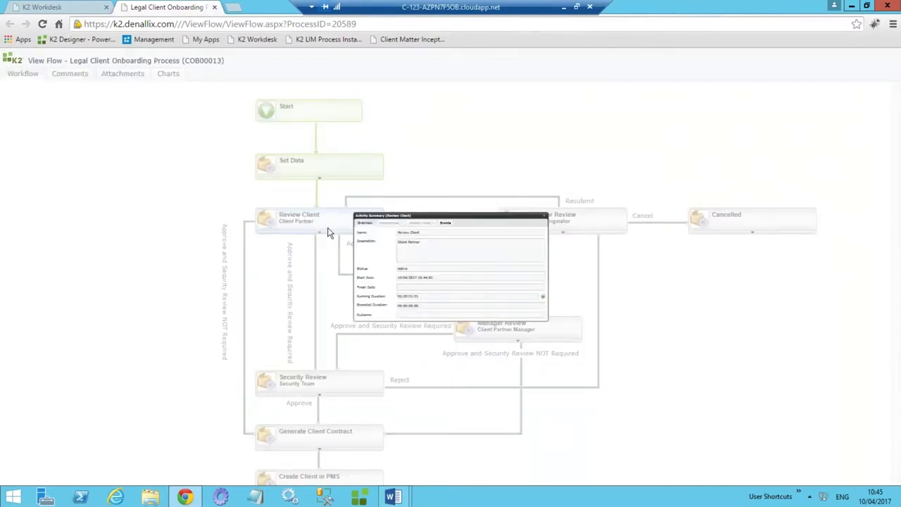
pyautogui.click(318, 176)
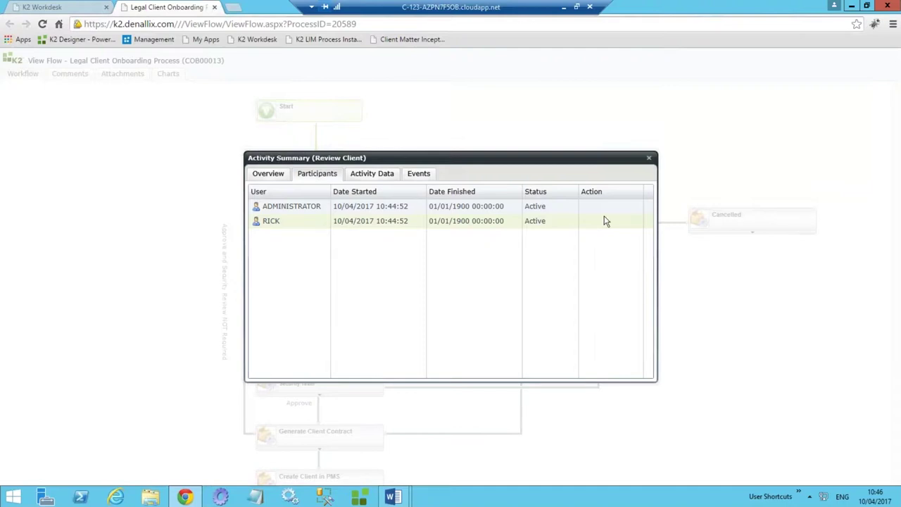
pyautogui.click(649, 159)
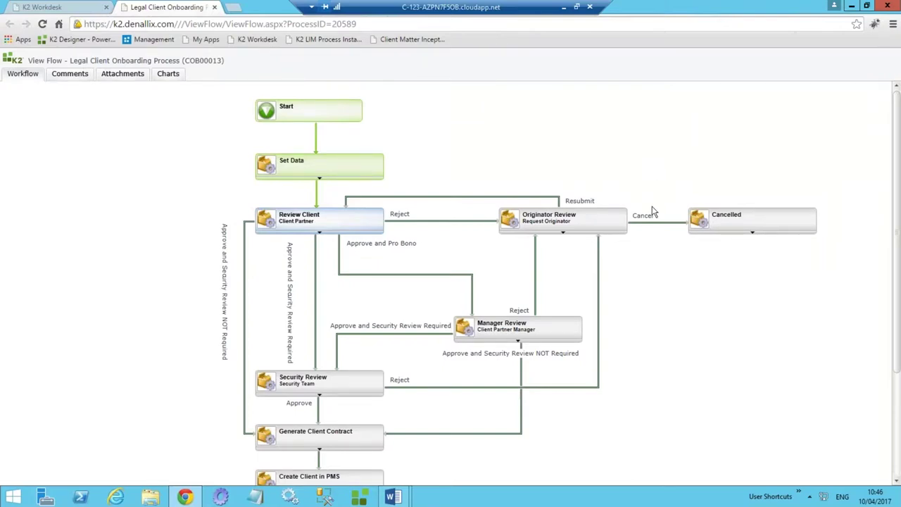
# Launch the workdesk as the client partner from the User Shortcuts menu.
pyautogui.click(799, 495)
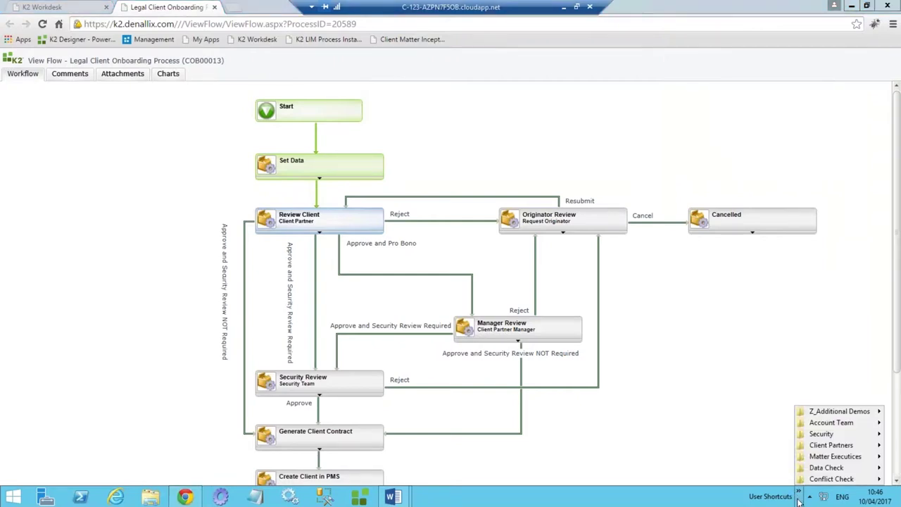
pyautogui.moveTo(834, 447)
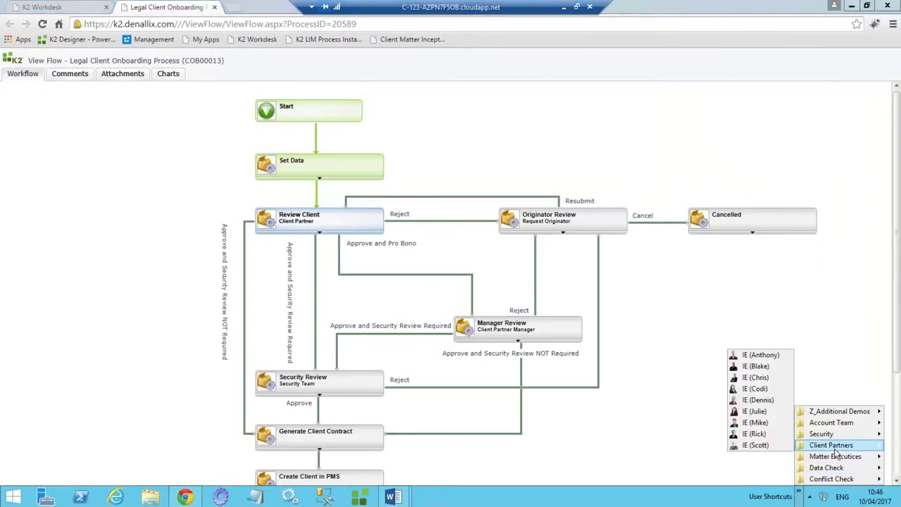
pyautogui.click(756, 439)
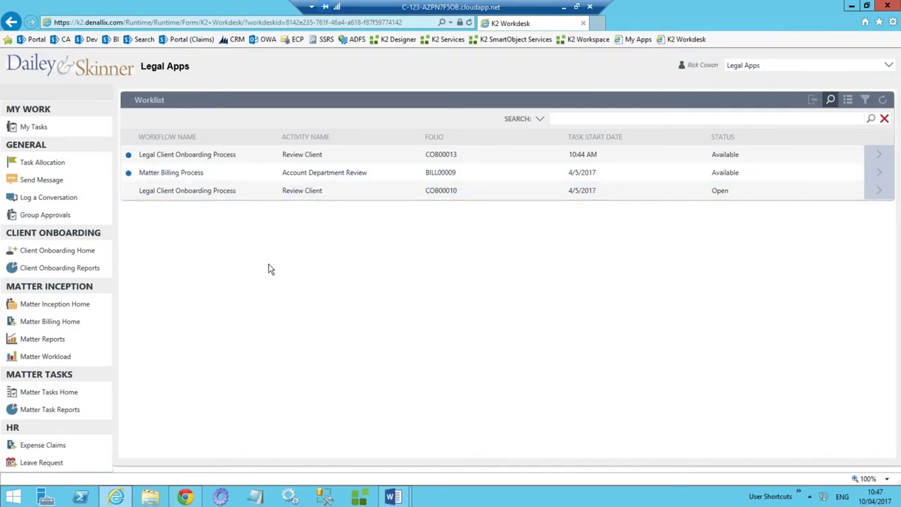
# Open the new client's Review Client task and browse its Comments, Audit History and Client Details tabs.
pyautogui.click(336, 157)
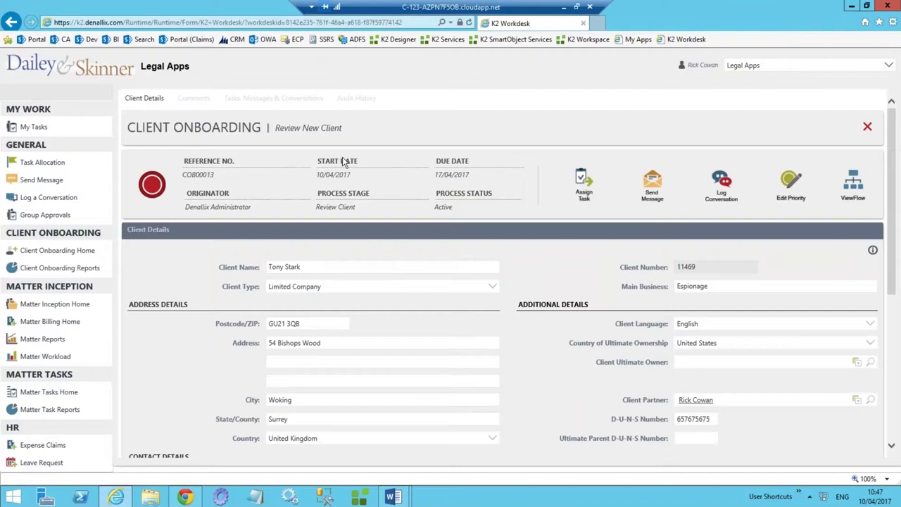
pyautogui.scroll(-3, 374, 190)
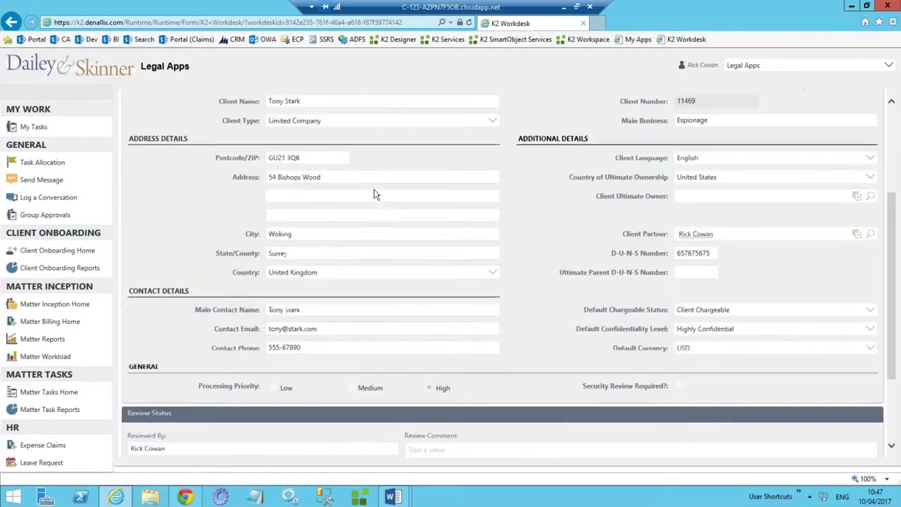
pyautogui.scroll(-2, 391, 214)
pyautogui.scroll(5, 391, 220)
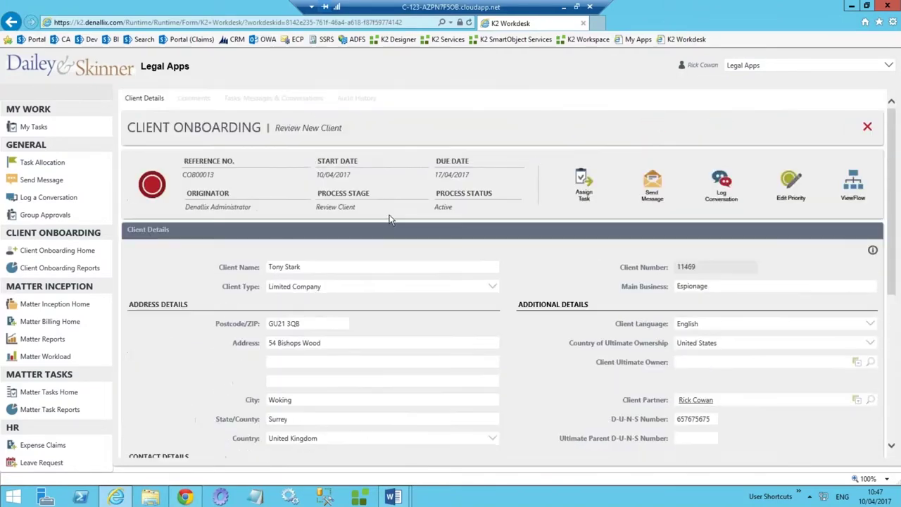
pyautogui.click(193, 99)
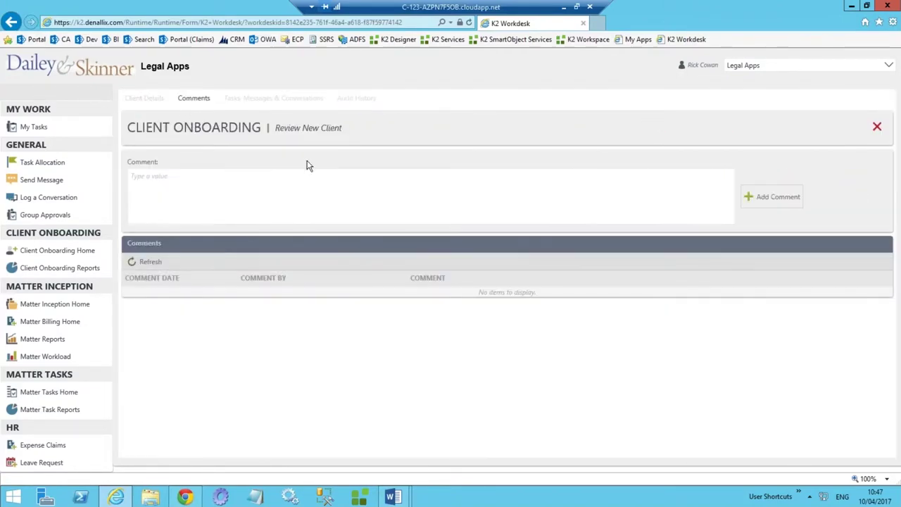
pyautogui.click(355, 99)
pyautogui.click(145, 99)
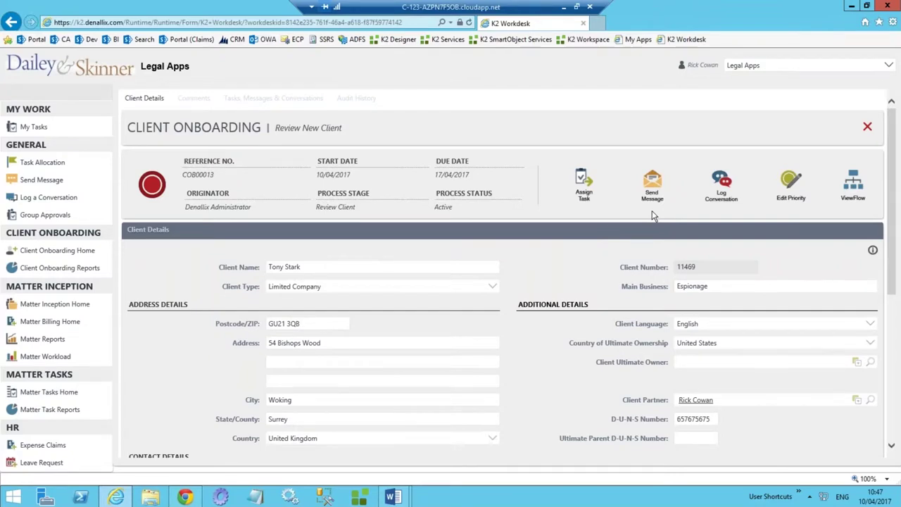
pyautogui.click(722, 194)
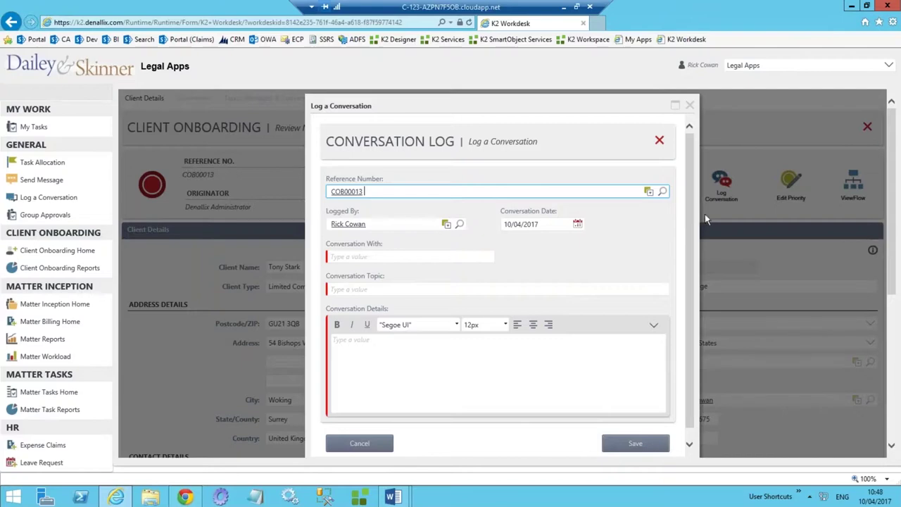
pyautogui.click(691, 106)
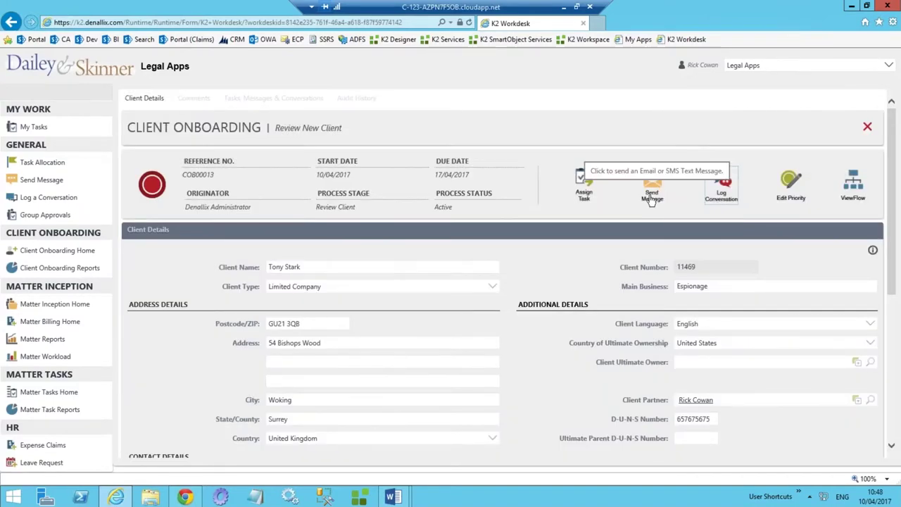
pyautogui.scroll(-2, 576, 209)
# Set Review Status to Approve, submit the review and close the partner's browser window.
pyautogui.scroll(-2, 574, 220)
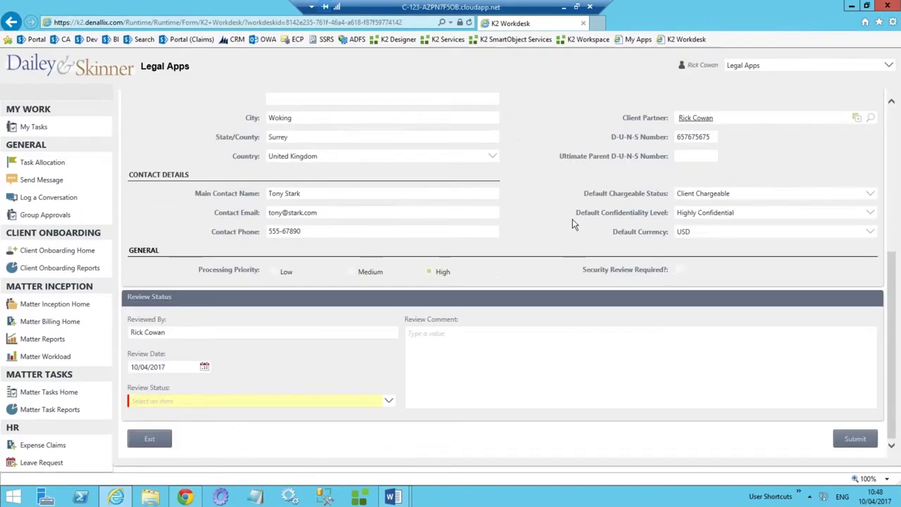
pyautogui.click(242, 401)
pyautogui.click(175, 374)
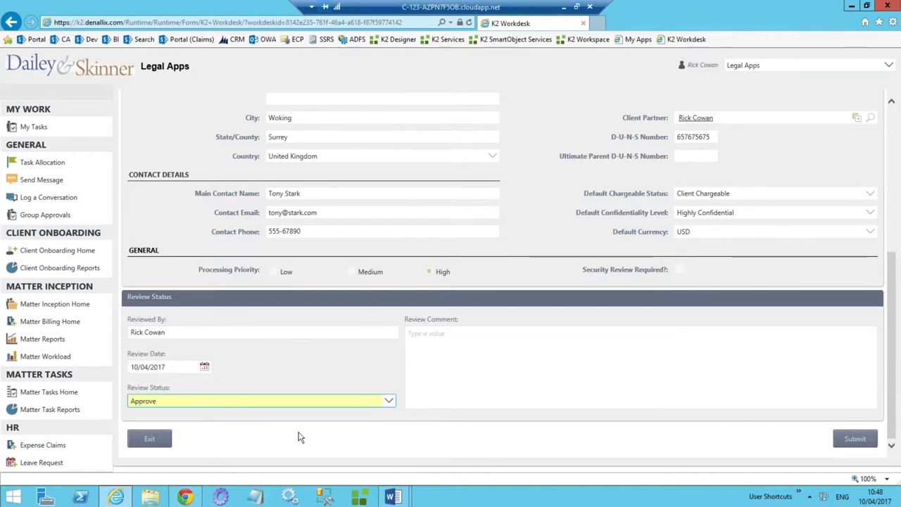
pyautogui.click(845, 440)
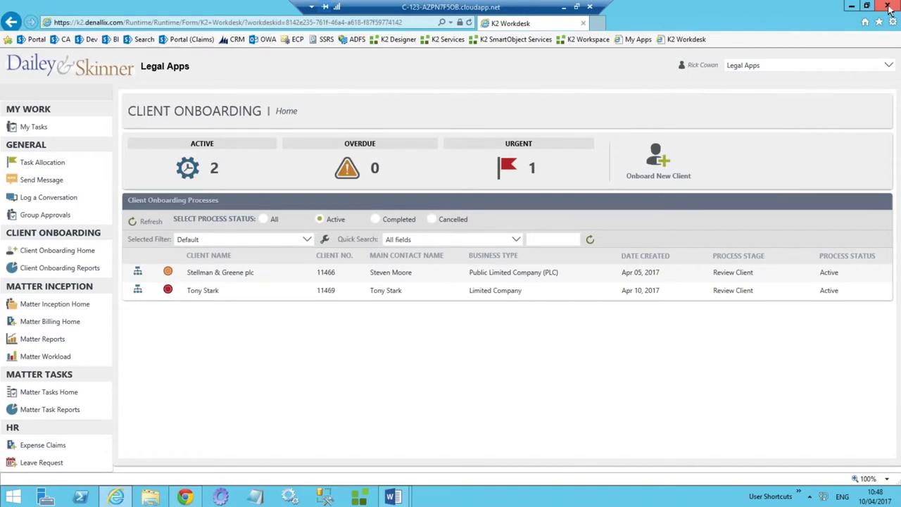
pyautogui.click(888, 7)
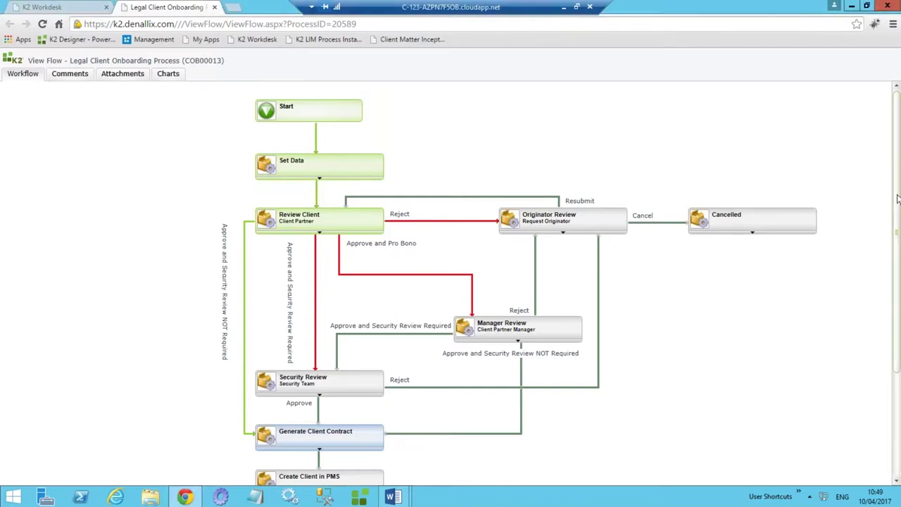
# Scroll the workflow diagram down to confirm it reached Completed, then close the view.
pyautogui.moveTo(894, 191); pyautogui.dragTo(893, 270)
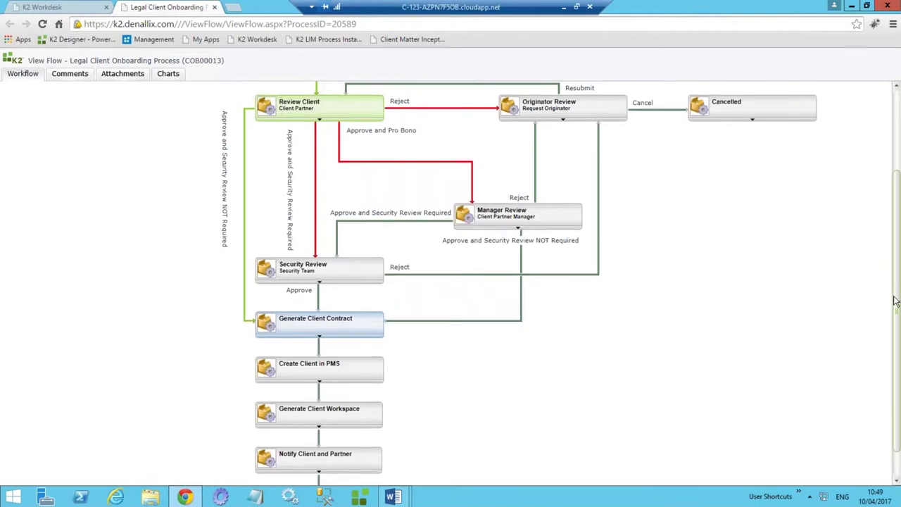
pyautogui.moveTo(896, 276); pyautogui.dragTo(897, 324)
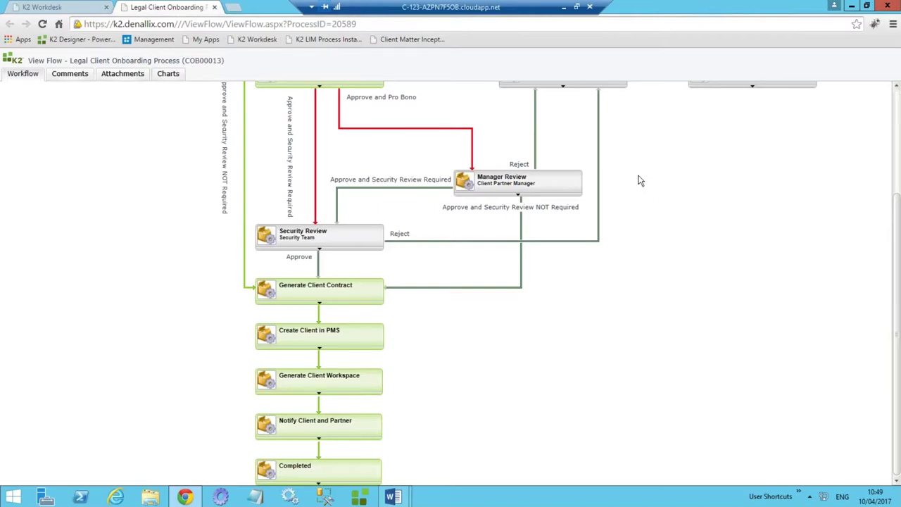
pyautogui.click(215, 7)
# Filter onboarding processes to Completed, open the new client, and download its Client Contract.pdf.
pyautogui.click(147, 218)
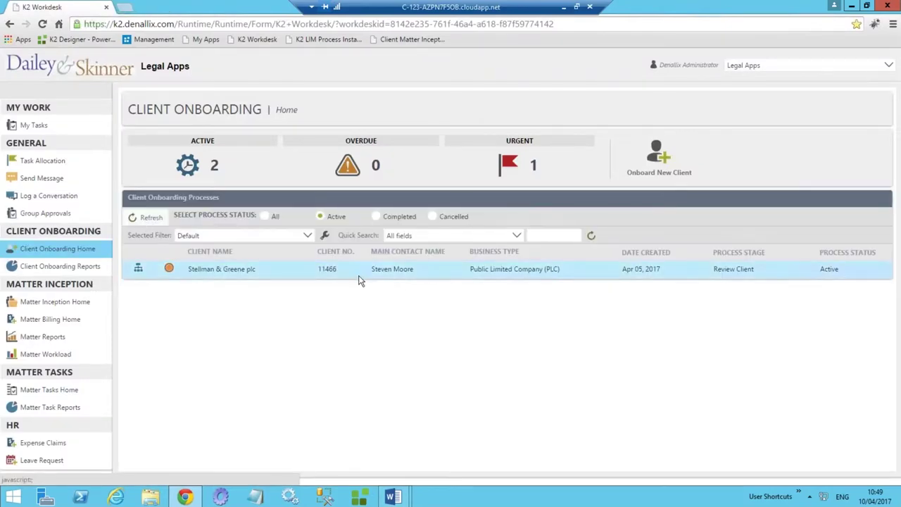
pyautogui.click(377, 218)
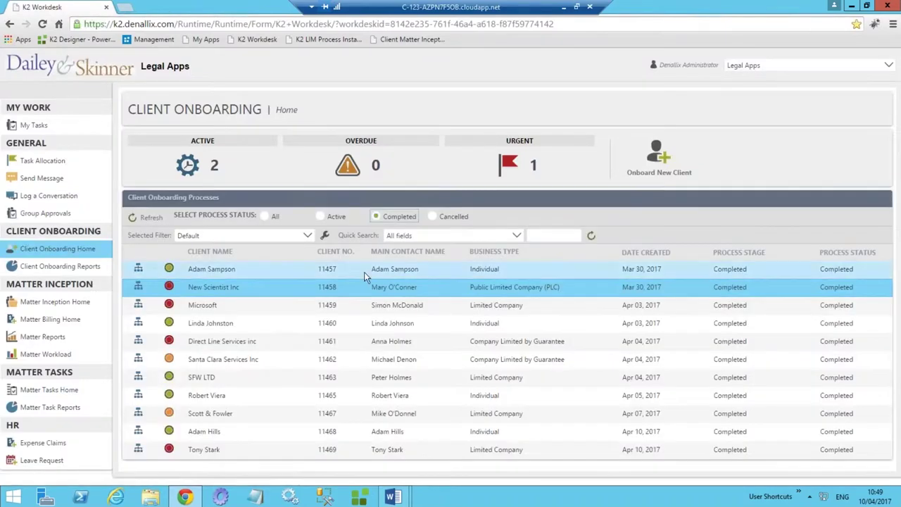
pyautogui.doubleClick(233, 451)
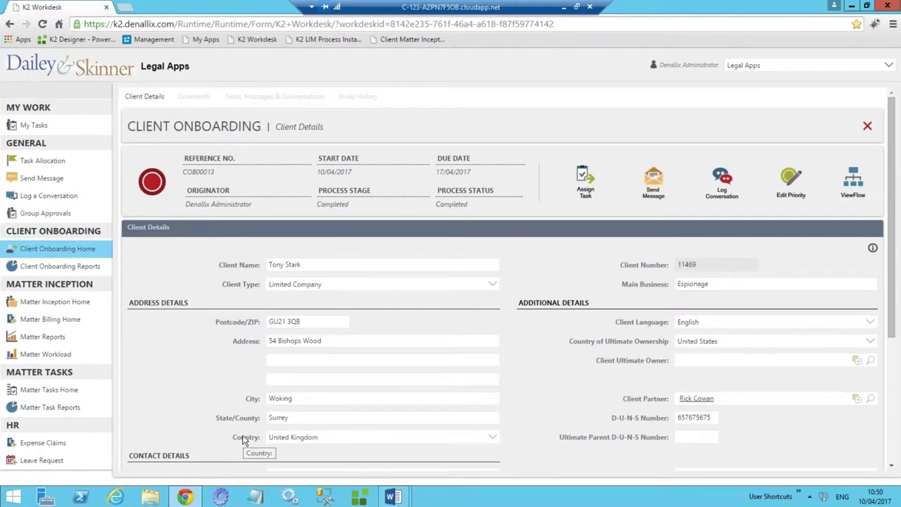
pyautogui.scroll(-3, 436, 378)
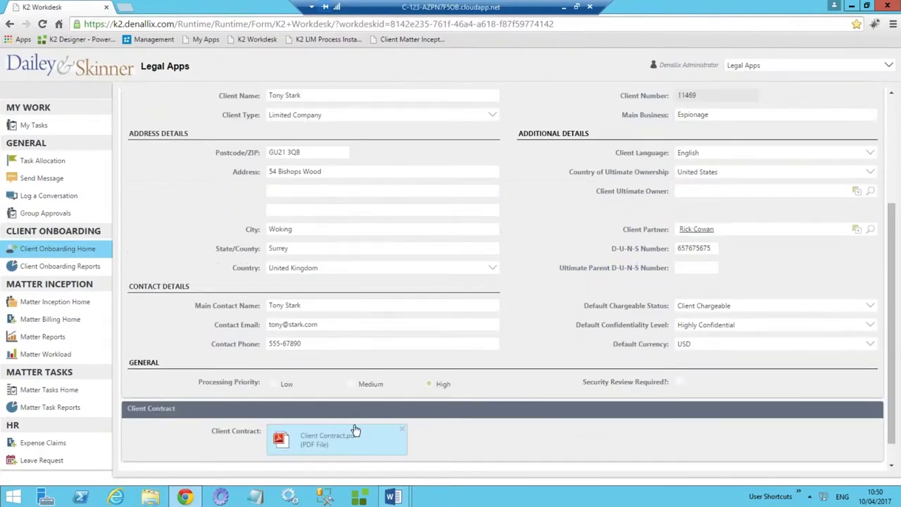
pyautogui.click(331, 445)
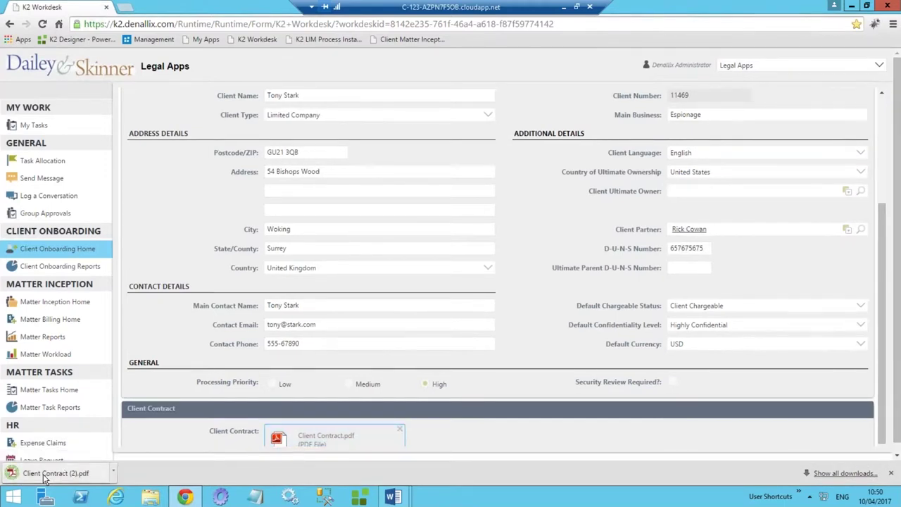
# Open Client Contract (2).pdf in Acrobat at 100% zoom and read the Client Agreement cover page.
pyautogui.click(44, 479)
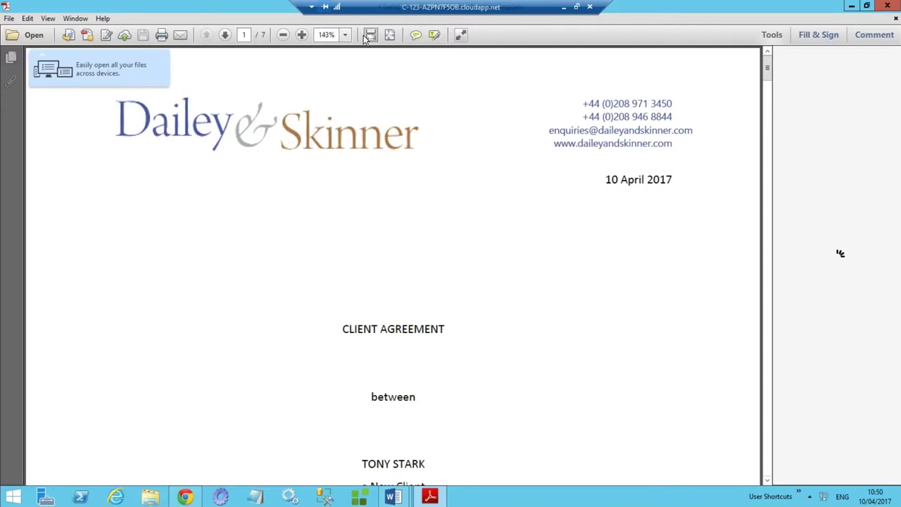
pyautogui.click(282, 35)
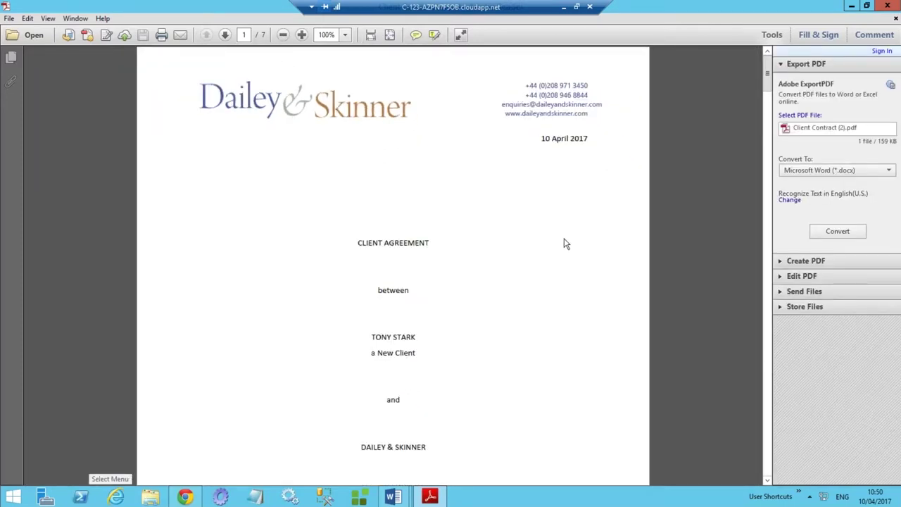
pyautogui.scroll(-3, 554, 246)
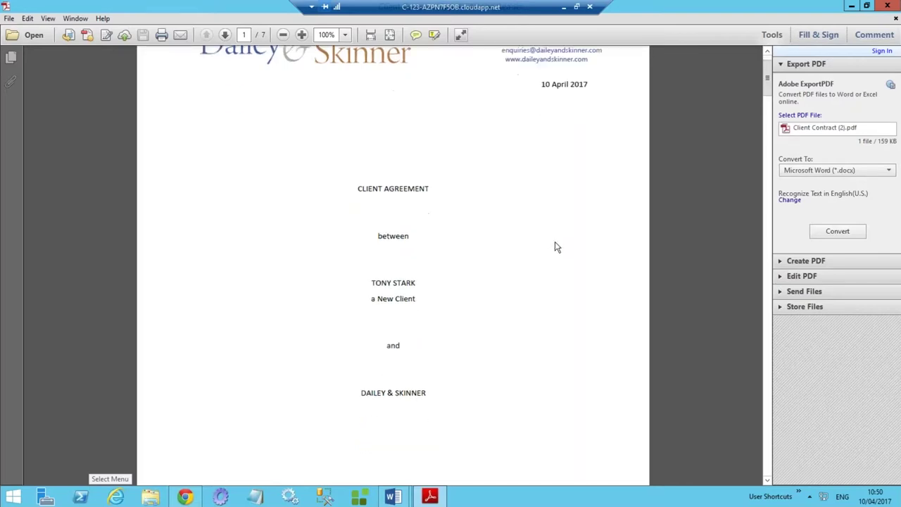
pyautogui.scroll(-3, 552, 248)
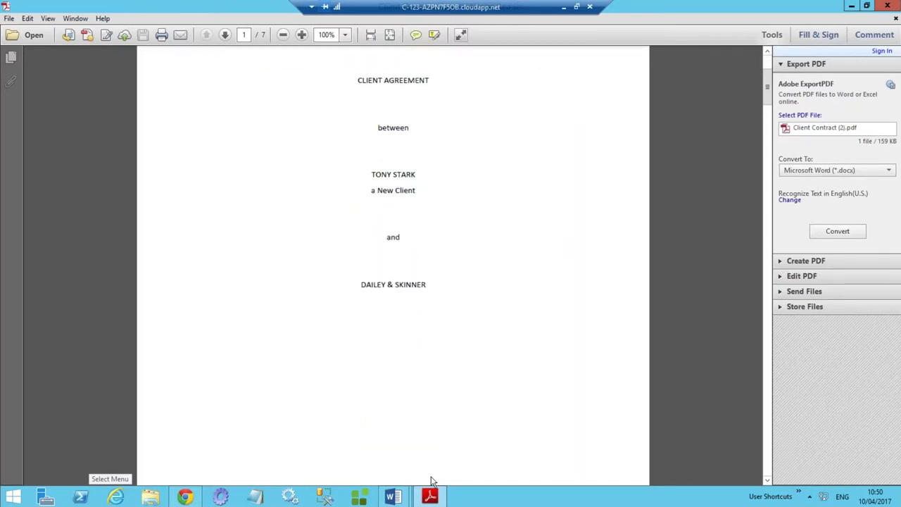
pyautogui.scroll(3, 500, 376)
# Switch to the Client Contract.docx template in Word and scroll through its client merge fields.
pyautogui.moveTo(395, 496)
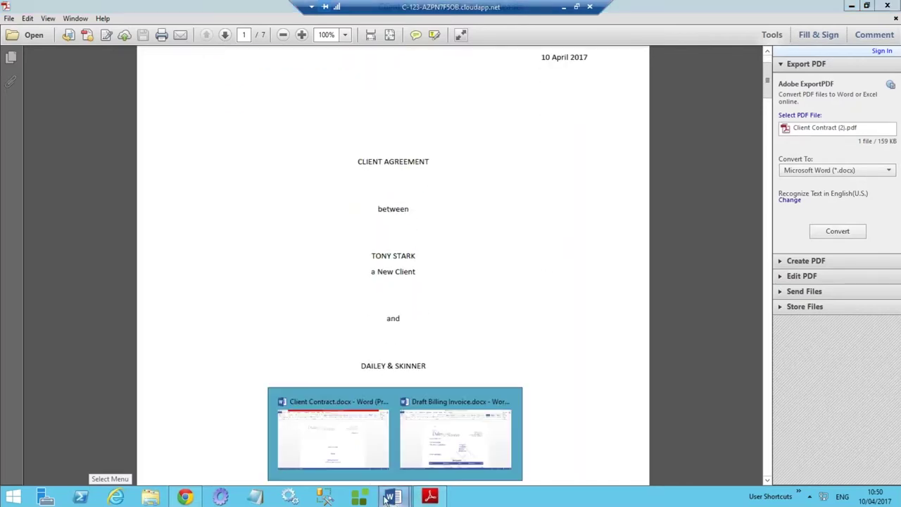
pyautogui.click(352, 456)
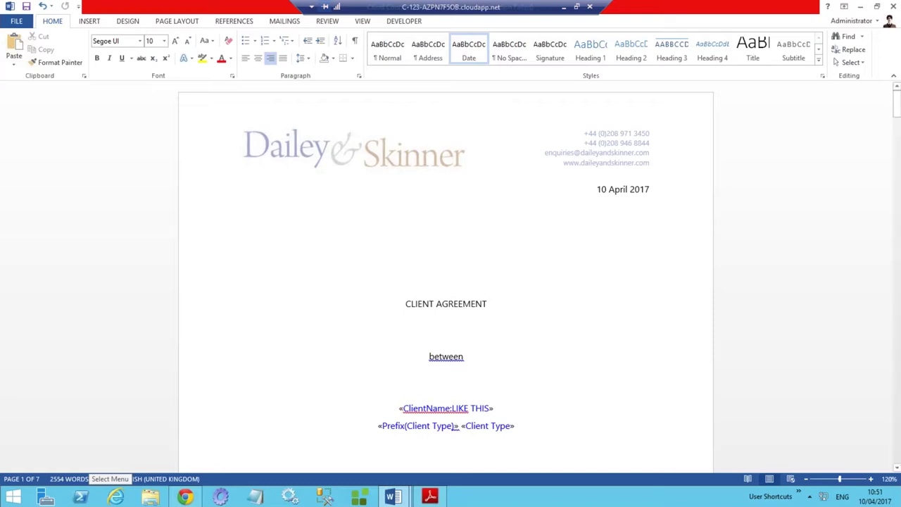
pyautogui.scroll(-2, 471, 211)
pyautogui.scroll(-3, 469, 244)
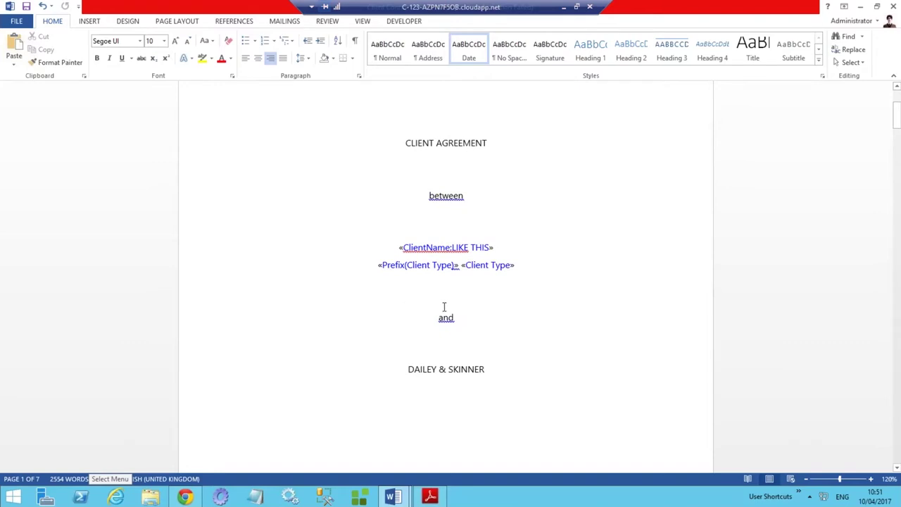
pyautogui.moveTo(401, 246); pyautogui.dragTo(492, 248)
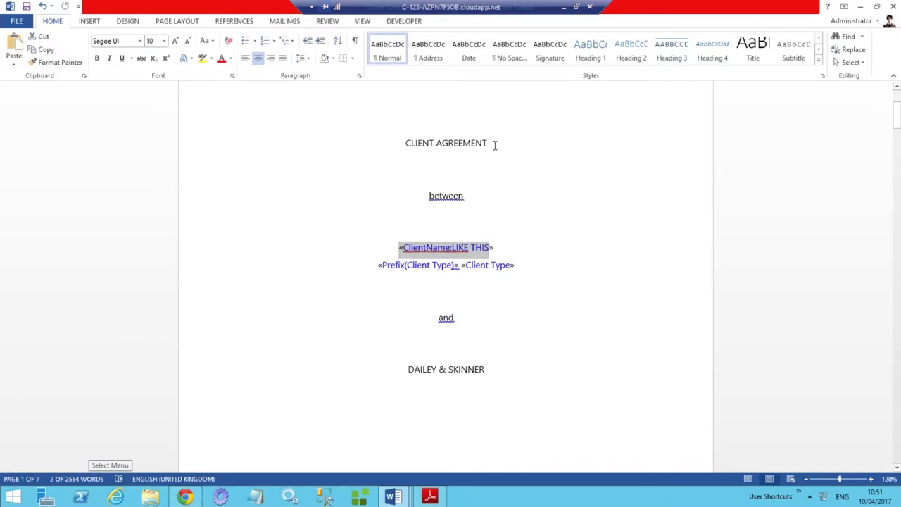
pyautogui.click(481, 264)
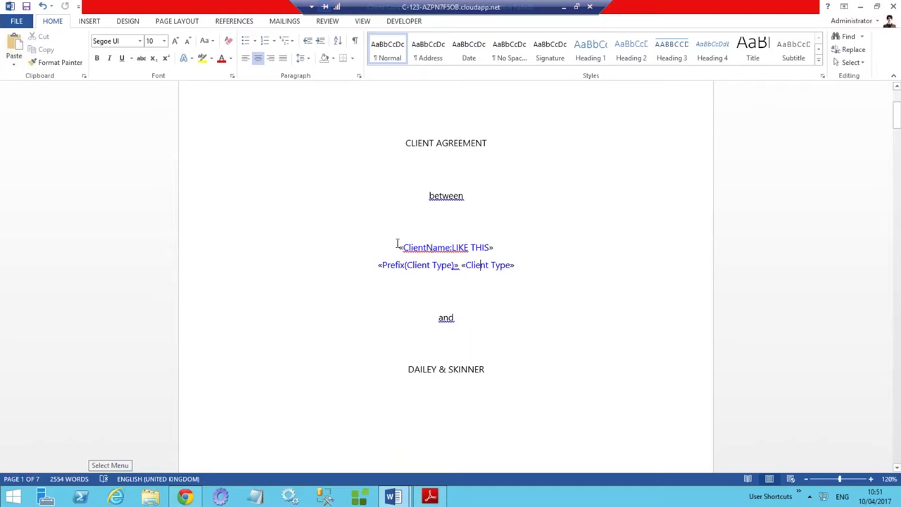
pyautogui.click(453, 247)
pyautogui.moveTo(452, 248); pyautogui.dragTo(489, 248)
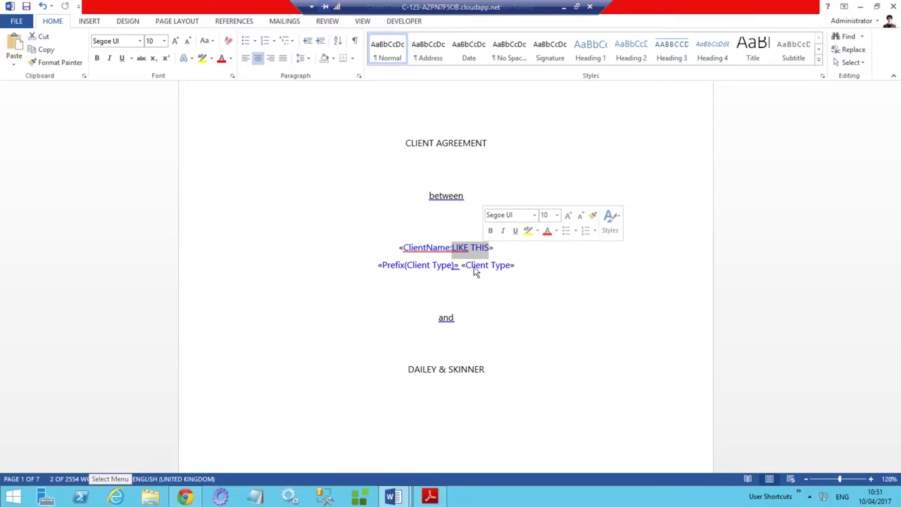
pyautogui.moveTo(465, 268); pyautogui.dragTo(505, 270)
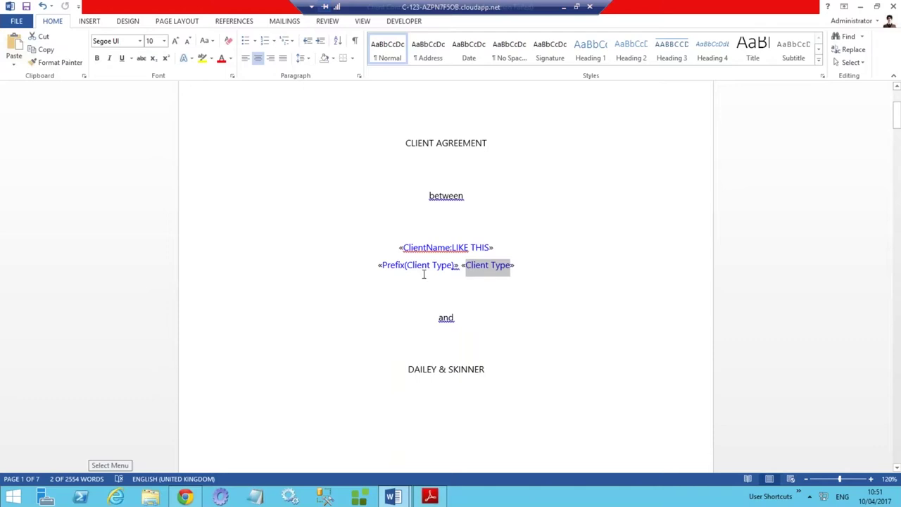
pyautogui.moveTo(389, 266); pyautogui.dragTo(432, 266)
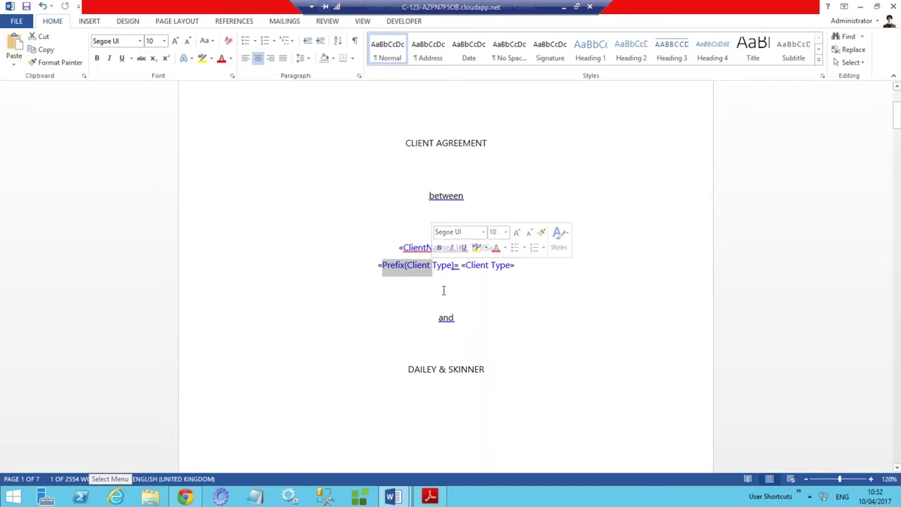
pyautogui.scroll(-7, 444, 290)
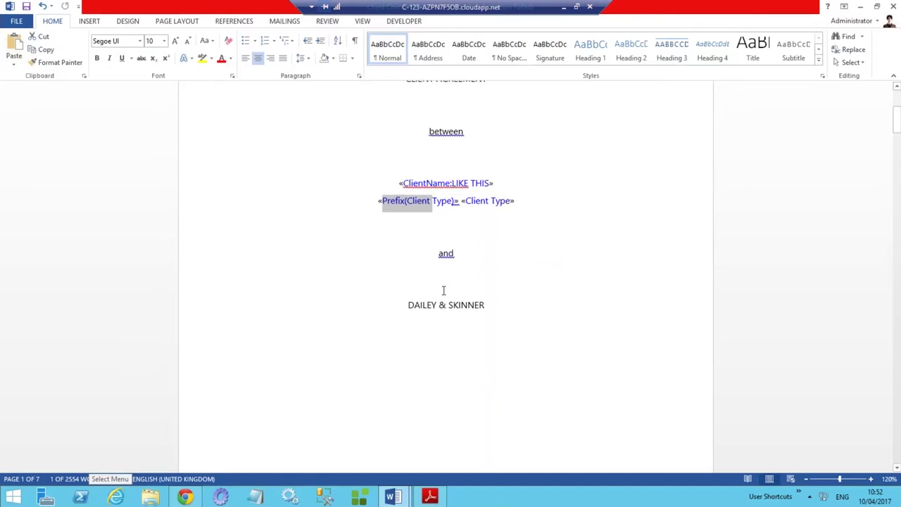
pyautogui.scroll(-6, 465, 331)
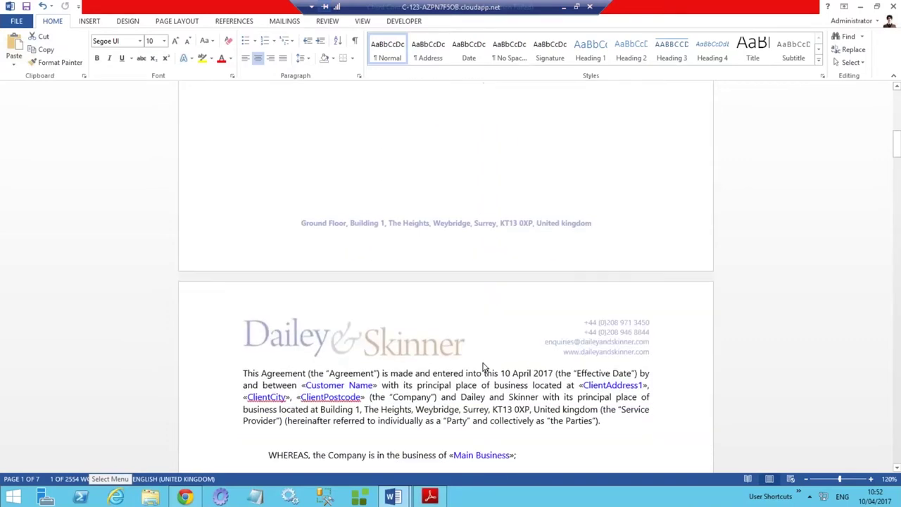
pyautogui.scroll(-6, 423, 320)
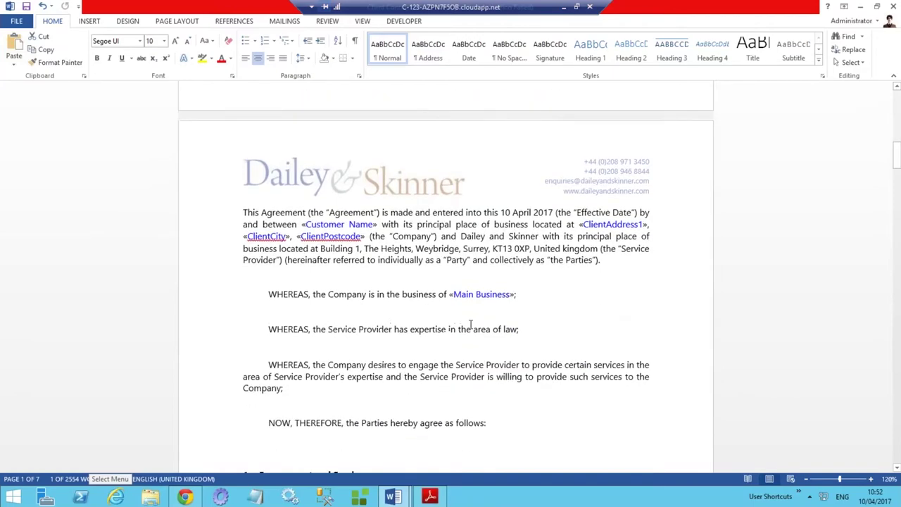
pyautogui.scroll(-6, 450, 357)
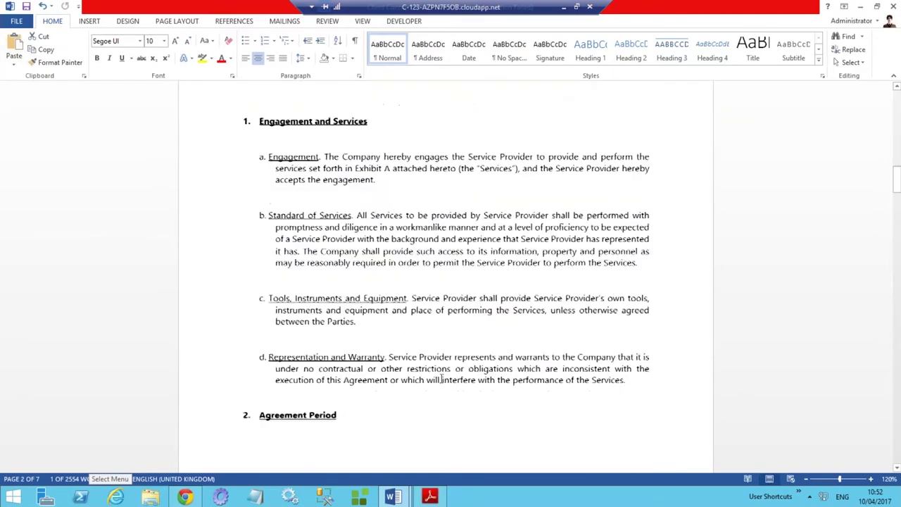
pyautogui.scroll(-6, 438, 382)
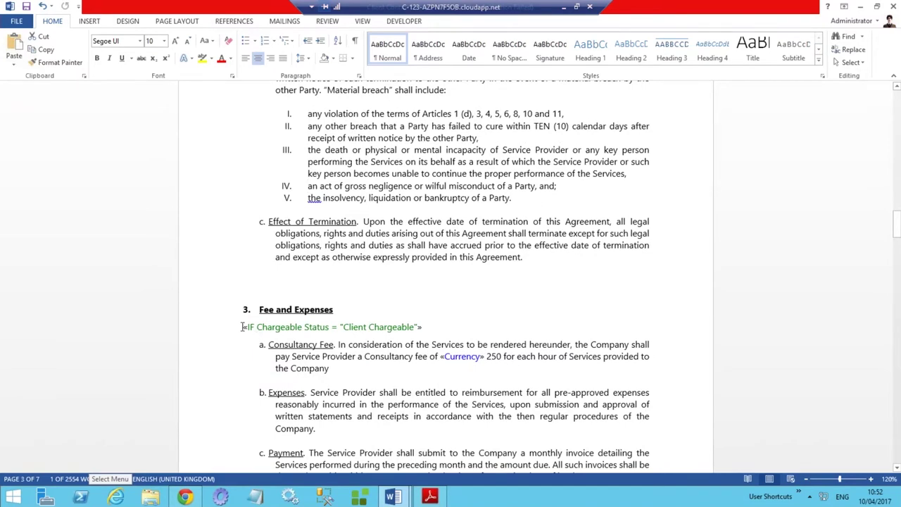
pyautogui.moveTo(244, 327); pyautogui.dragTo(424, 328)
pyautogui.scroll(-2, 372, 338)
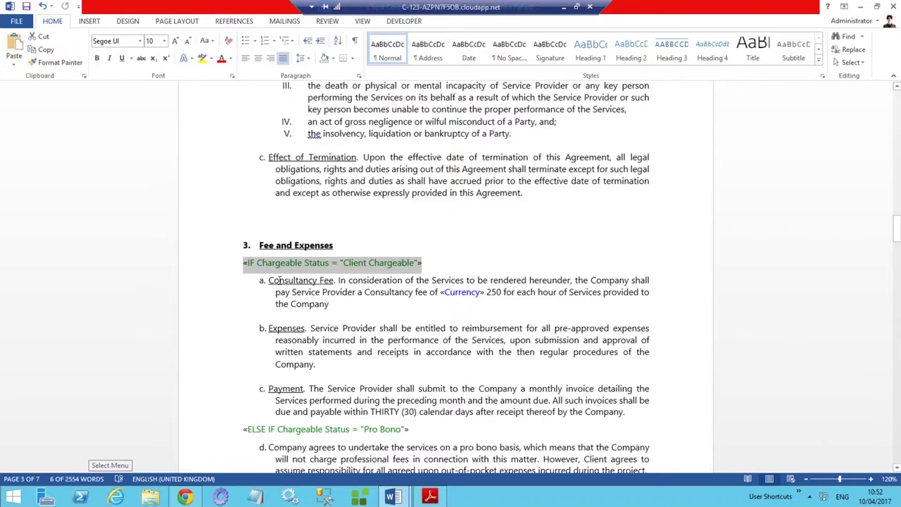
pyautogui.moveTo(280, 280); pyautogui.dragTo(327, 408)
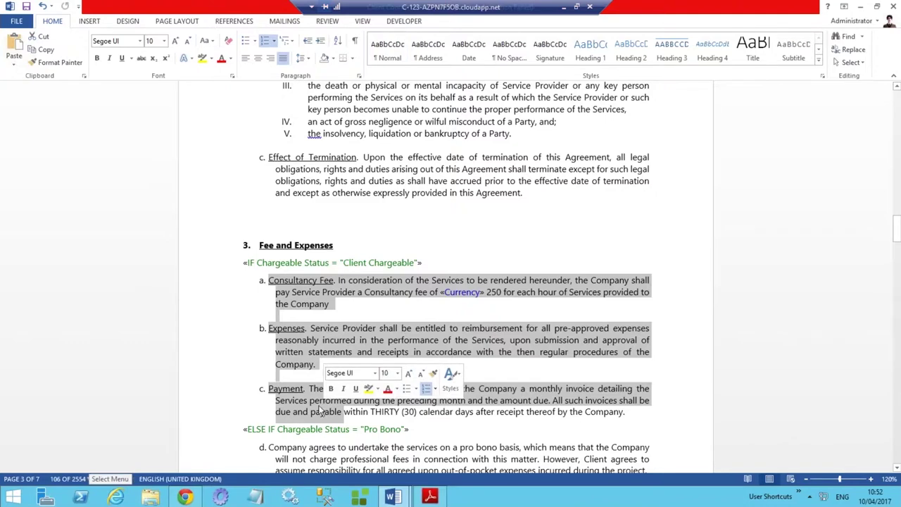
pyautogui.scroll(-1, 320, 411)
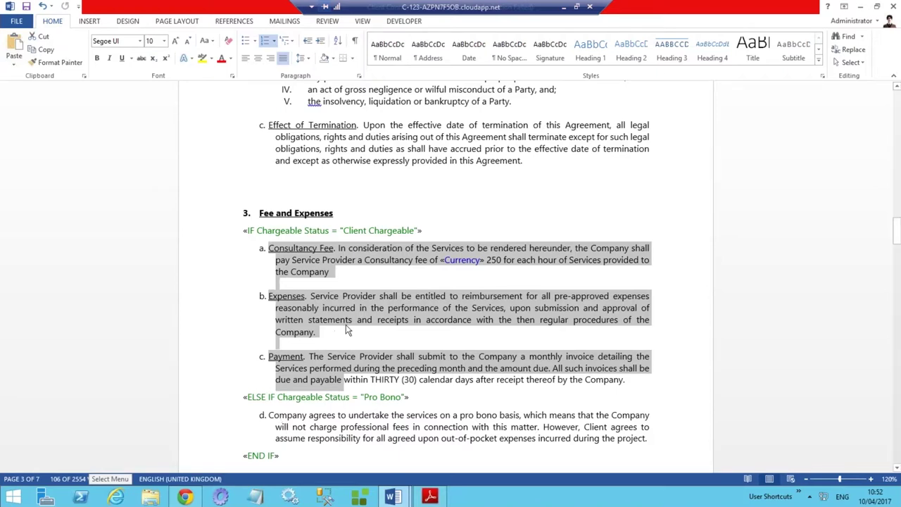
pyautogui.scroll(-2, 350, 326)
pyautogui.scroll(-1, 350, 326)
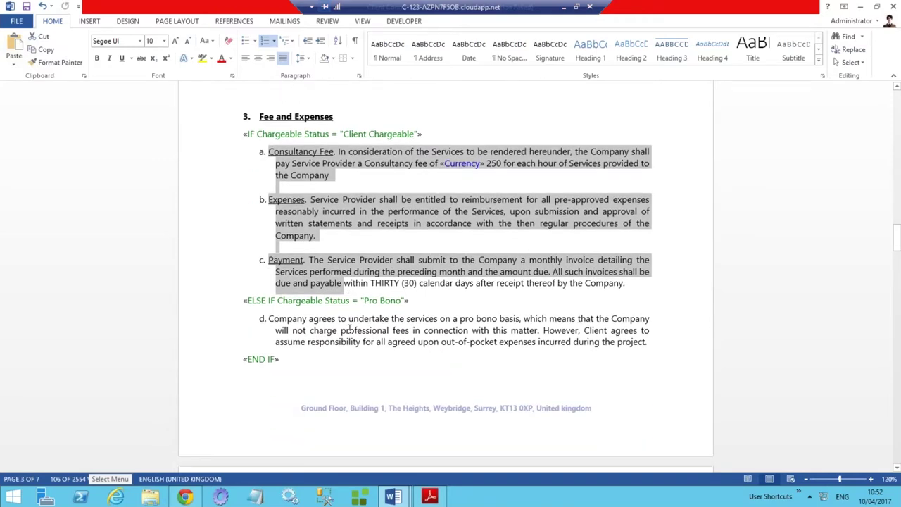
pyautogui.scroll(-6, 349, 327)
pyautogui.scroll(3, 350, 327)
pyautogui.scroll(8, 451, 275)
pyautogui.scroll(13, 451, 275)
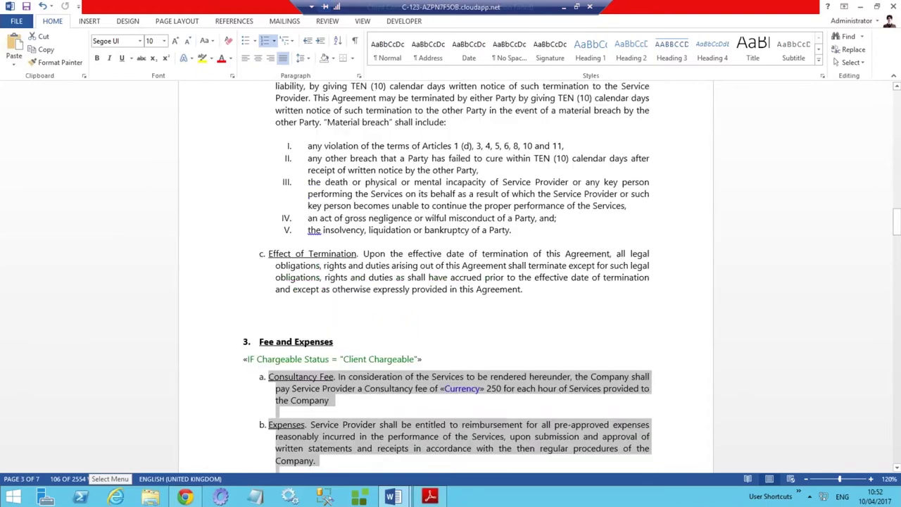
pyautogui.scroll(1, 450, 275)
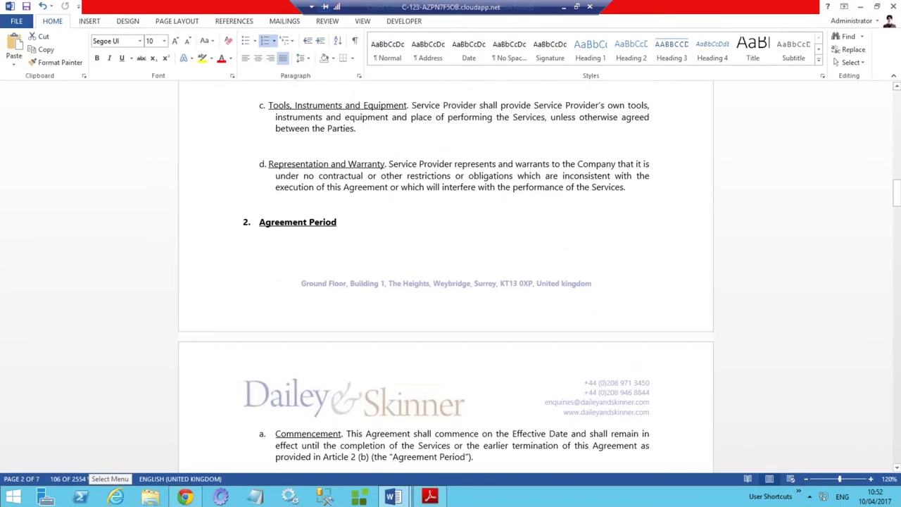
pyautogui.scroll(20, 451, 274)
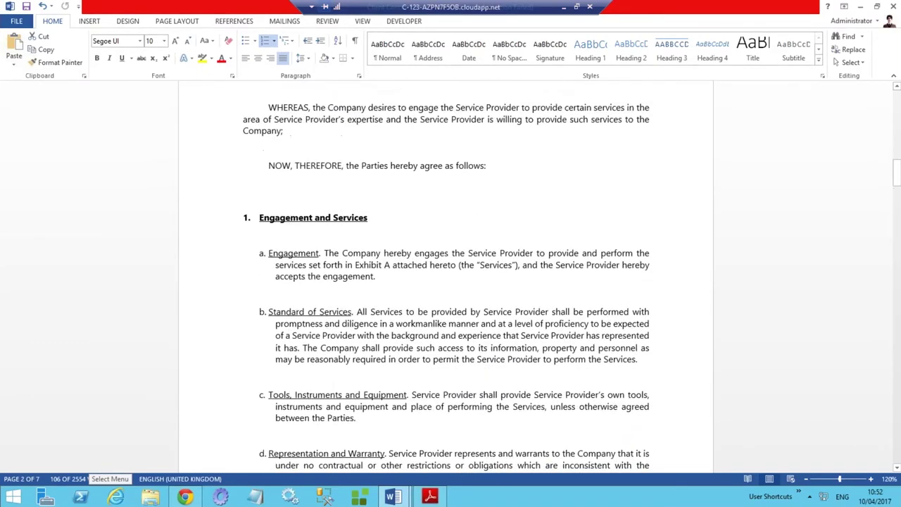
pyautogui.scroll(16, 451, 274)
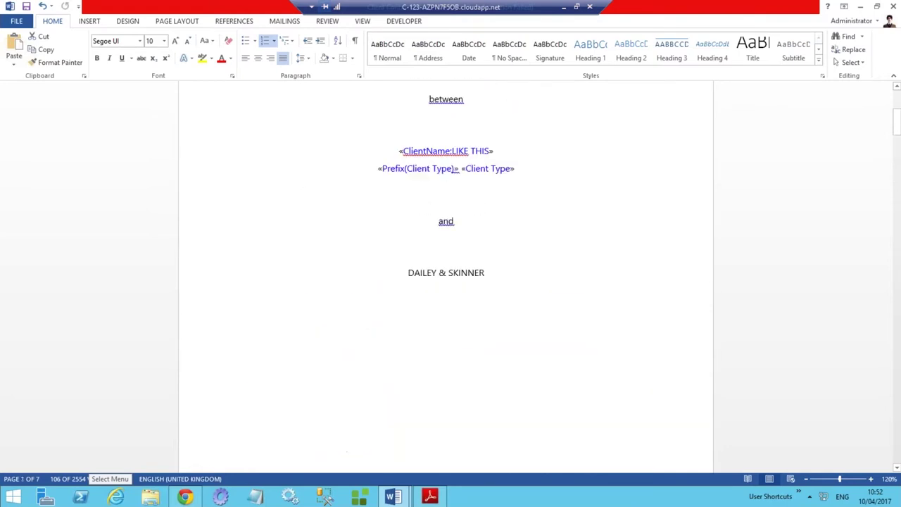
pyautogui.scroll(3, 451, 275)
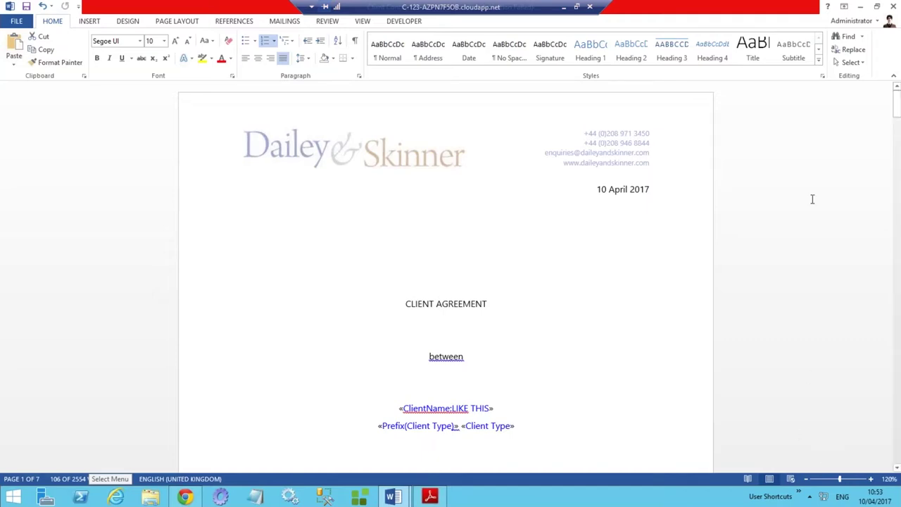
pyautogui.click(860, 7)
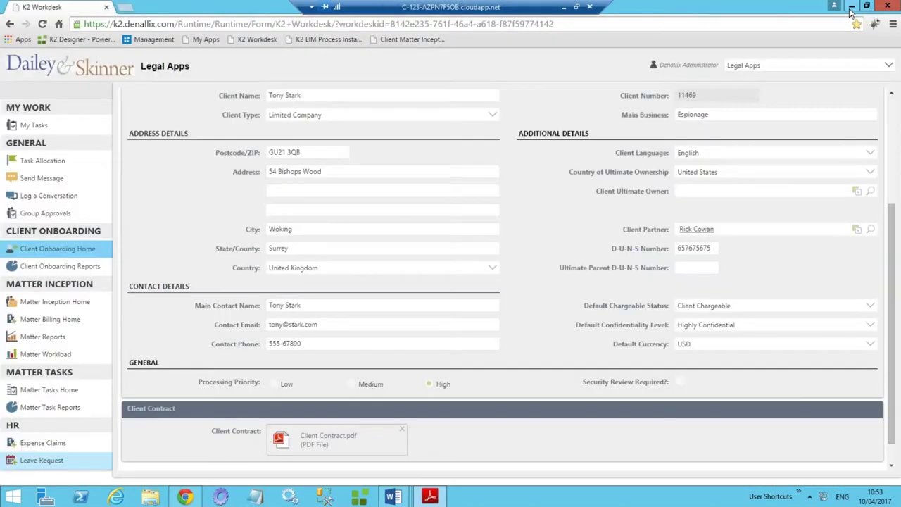
# Minimize Acrobat and go to the Matter Inception Home page in K2 Workdesk.
pyautogui.click(851, 5)
pyautogui.click(88, 301)
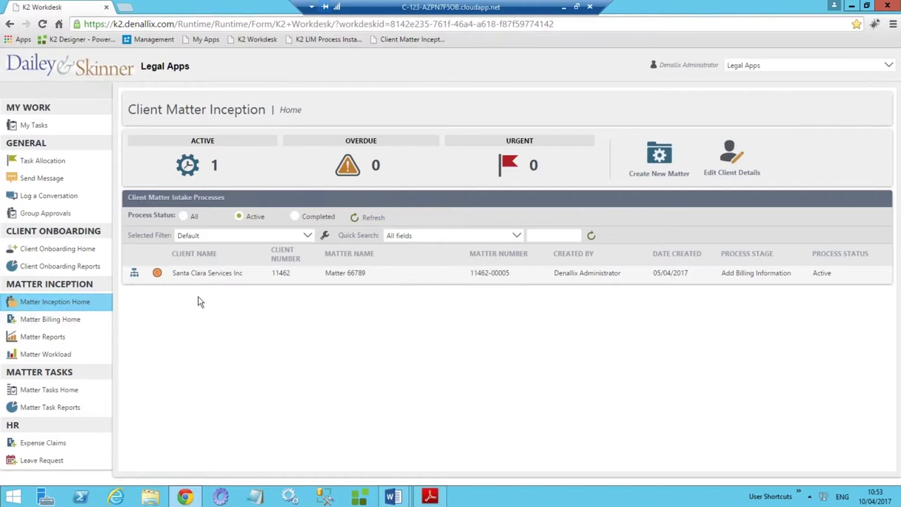
# Create a new matter, search for the client by name, select them, and continue to Matter Details.
pyautogui.click(660, 155)
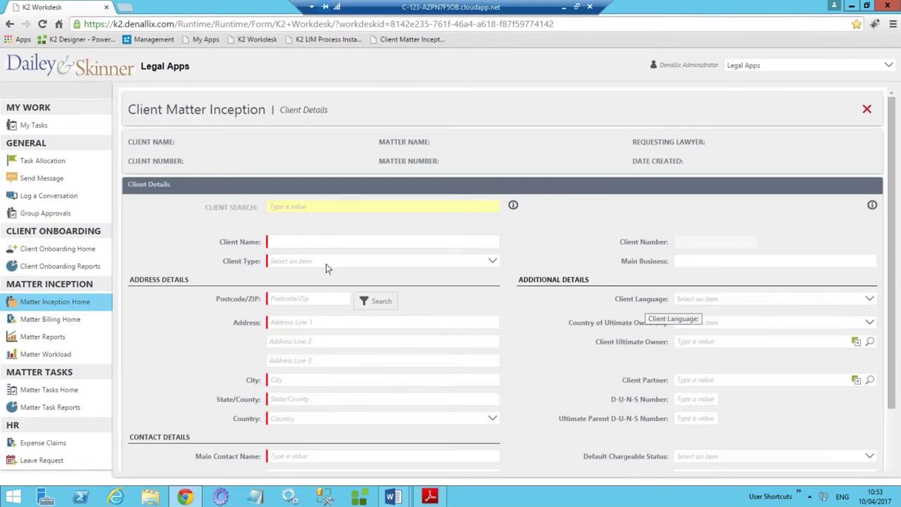
pyautogui.click(291, 206)
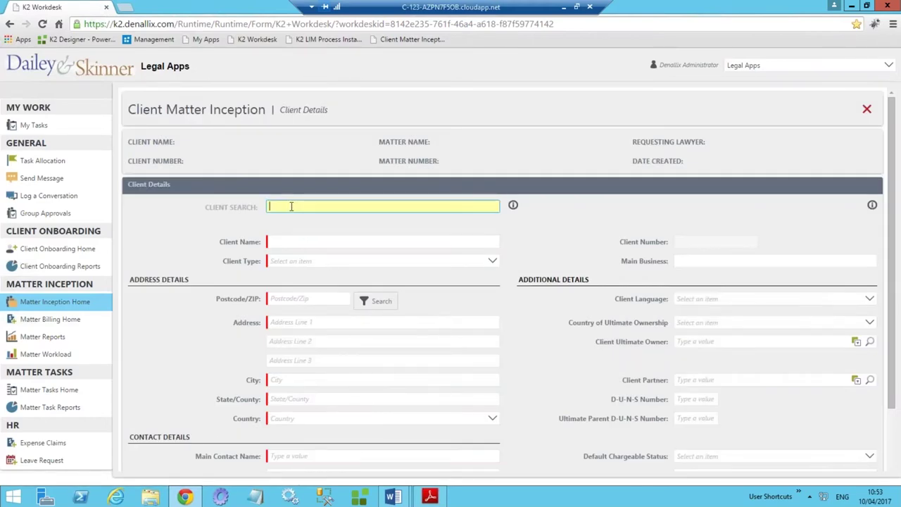
pyautogui.write('tony')
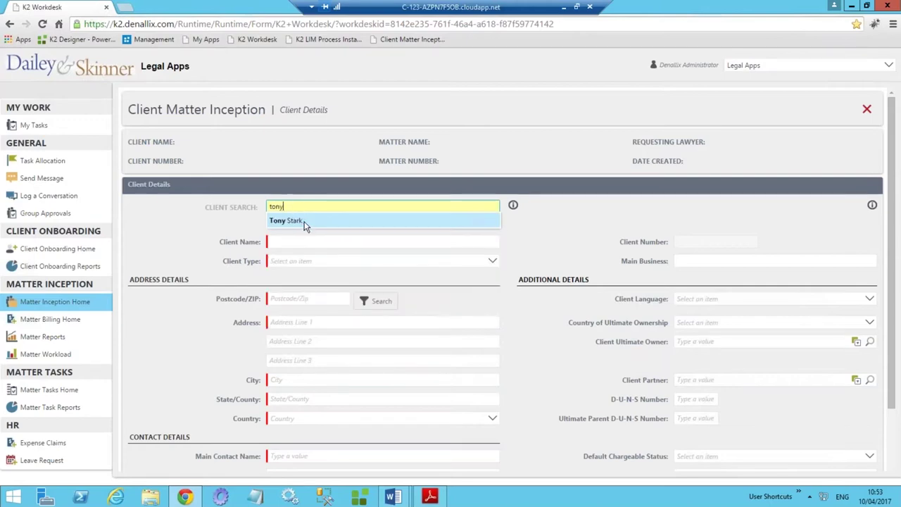
pyautogui.click(303, 221)
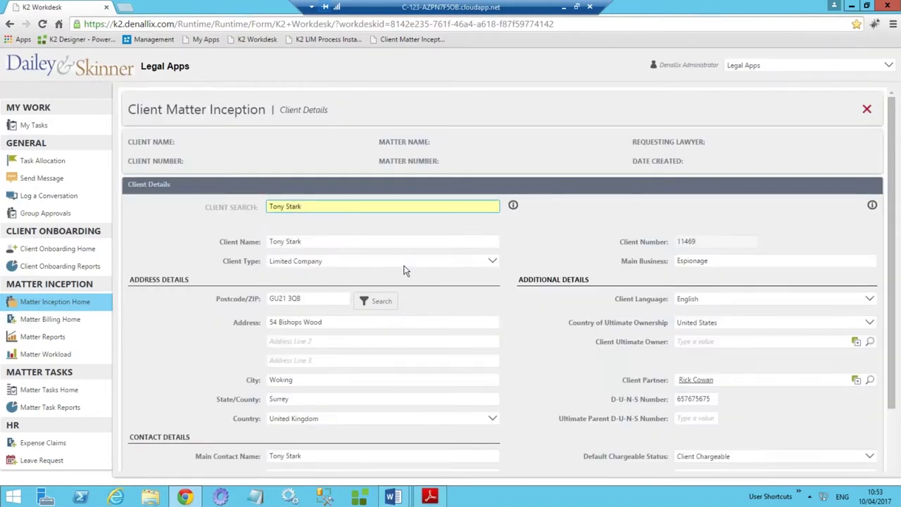
pyautogui.scroll(-1, 407, 271)
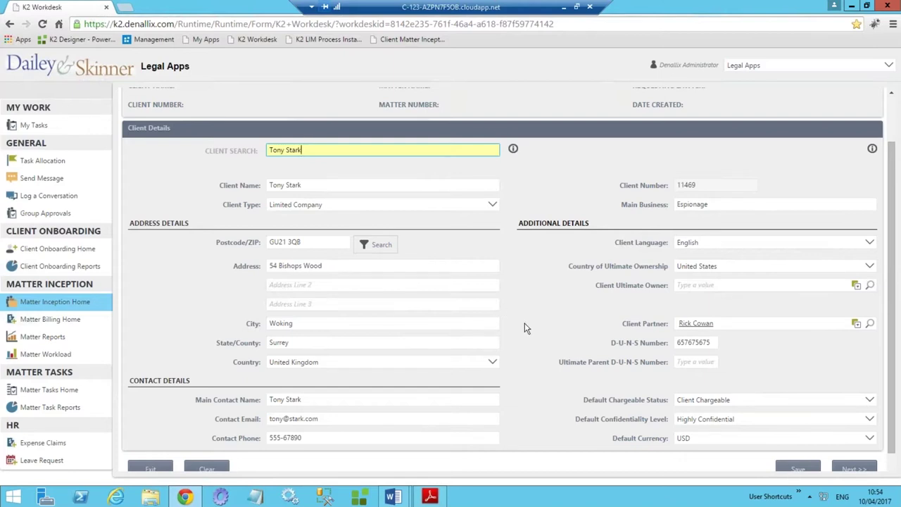
pyautogui.scroll(-1, 528, 327)
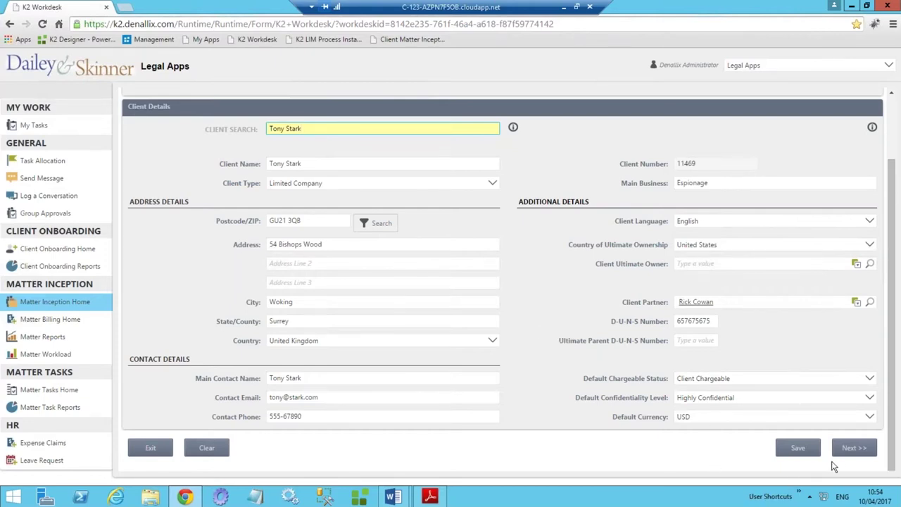
pyautogui.click(853, 450)
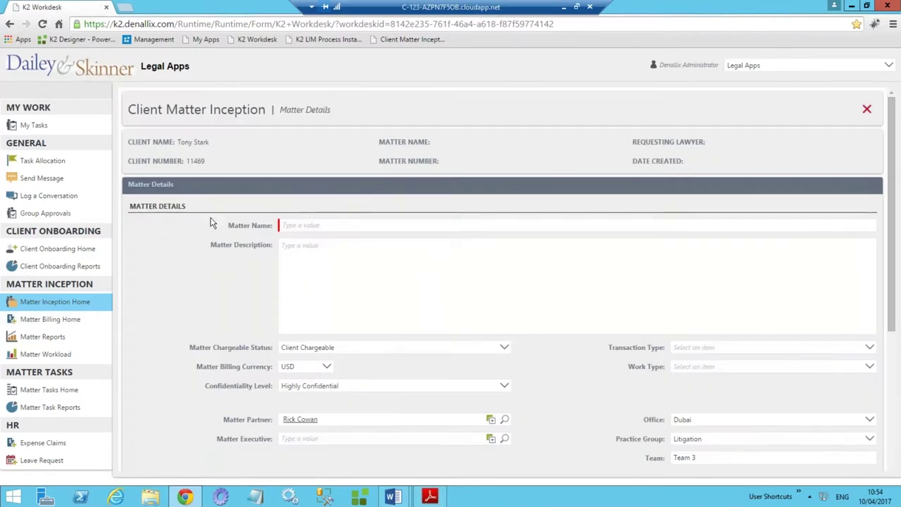
# Enter Matter Name 'K2 HotDocs Webinar', Transaction Type Critical contracts, Work Type Distribution & franchising.
pyautogui.click(295, 227)
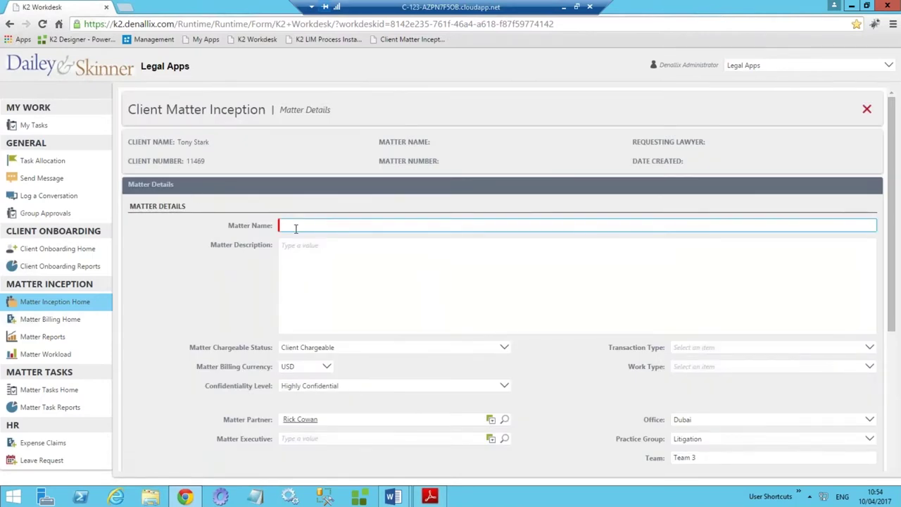
pyautogui.write('K2 Hot')
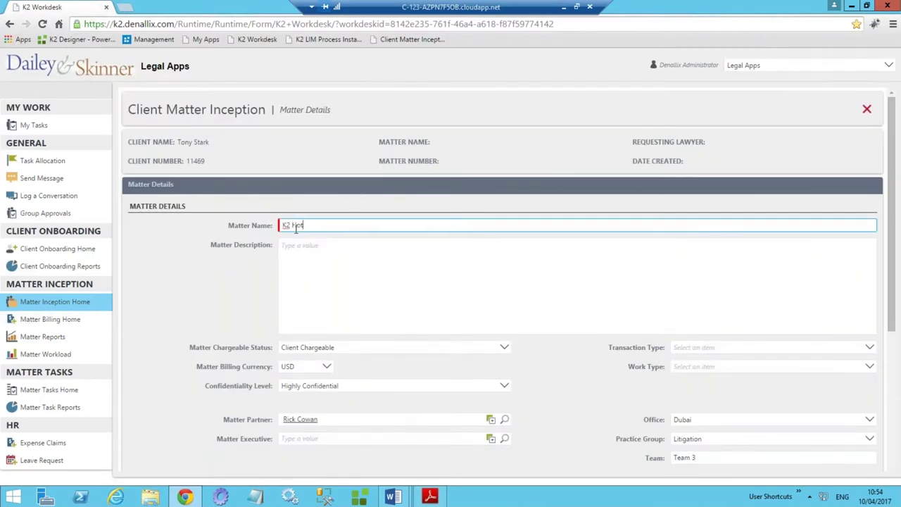
pyautogui.write('Docs Webinar')
pyautogui.scroll(-1, 237, 289)
pyautogui.scroll(-1, 238, 289)
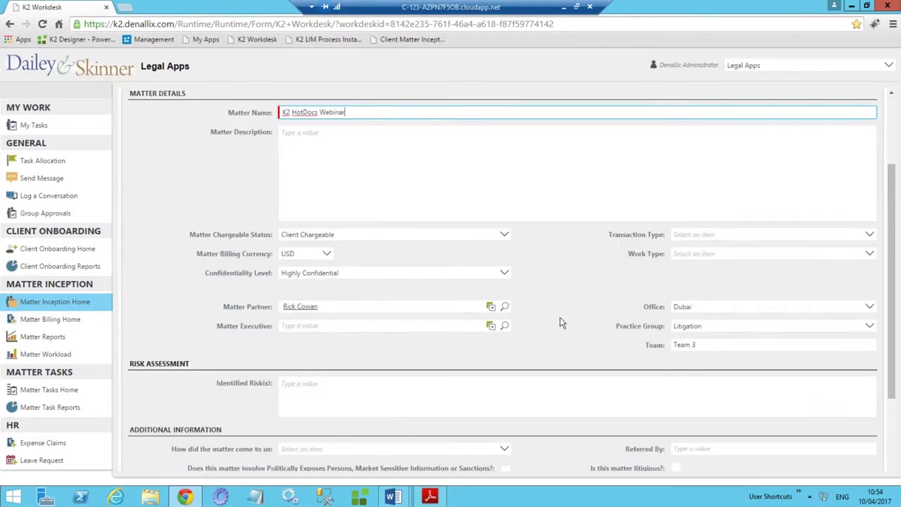
pyautogui.click(707, 234)
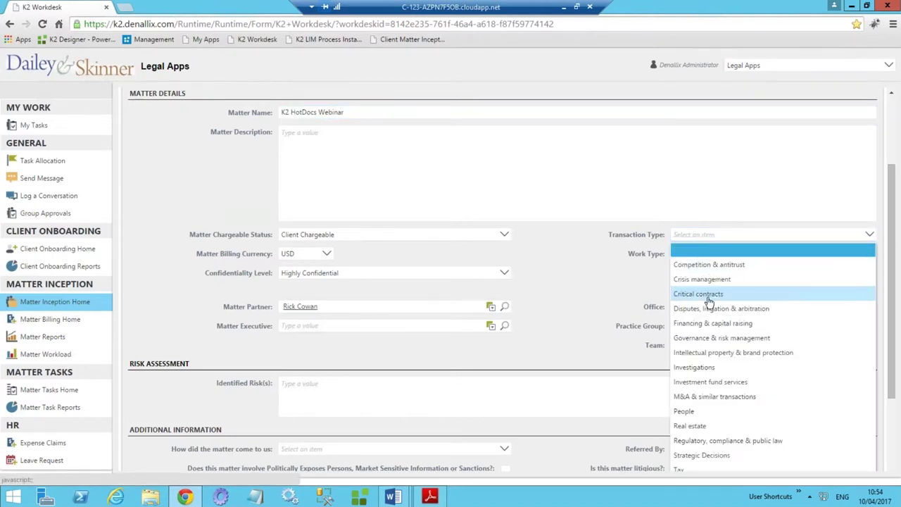
pyautogui.click(708, 294)
pyautogui.click(708, 259)
pyautogui.click(718, 314)
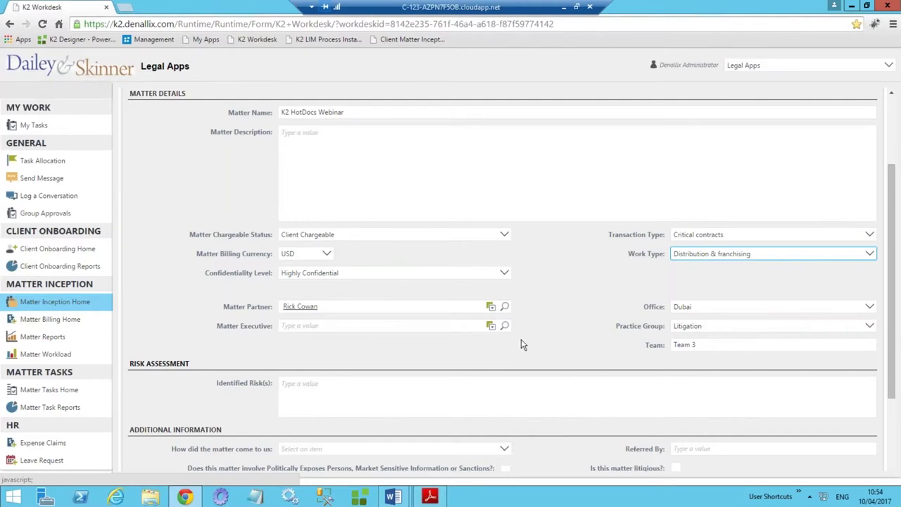
pyautogui.scroll(-2, 527, 344)
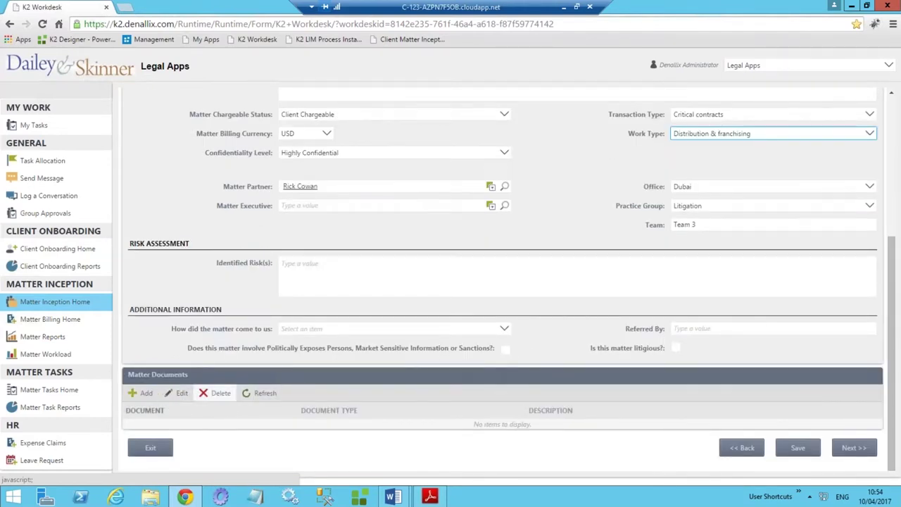
# Attach Client Pricing Plan.docx as a matter document with type Pricing Plan.
pyautogui.click(143, 395)
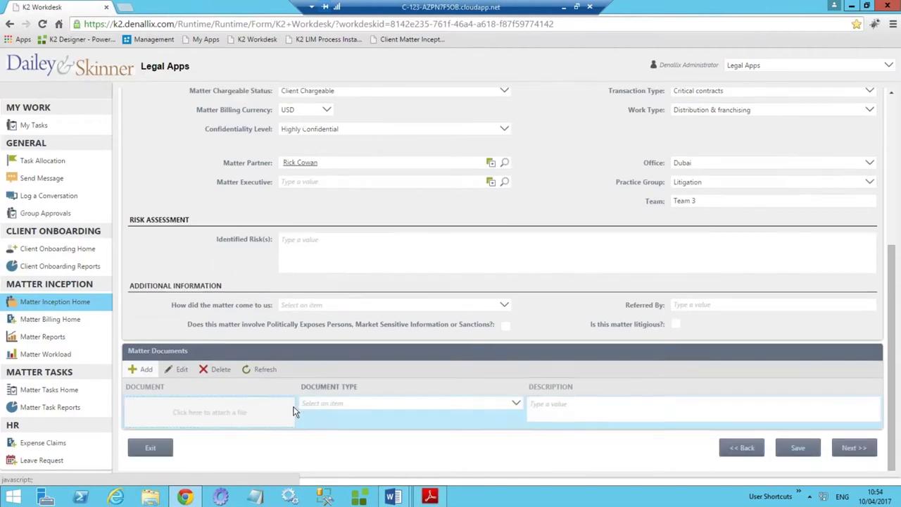
pyautogui.click(246, 413)
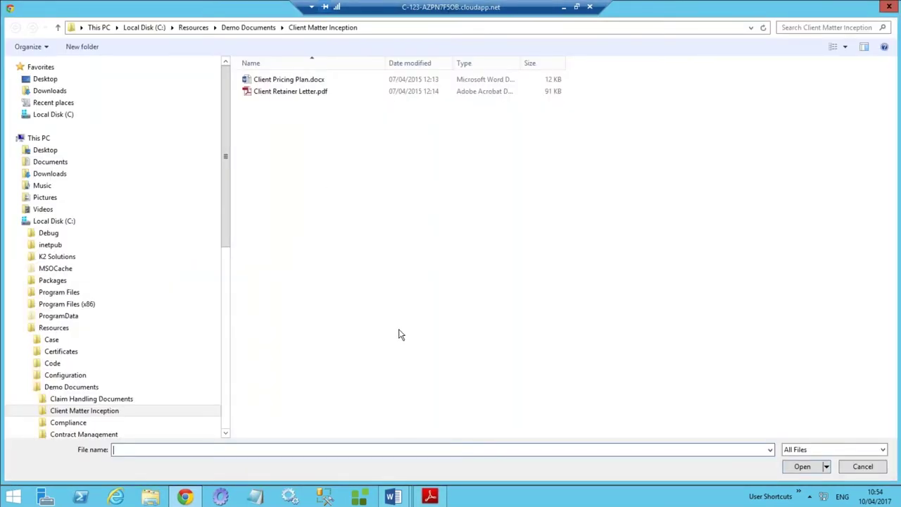
pyautogui.click(276, 81)
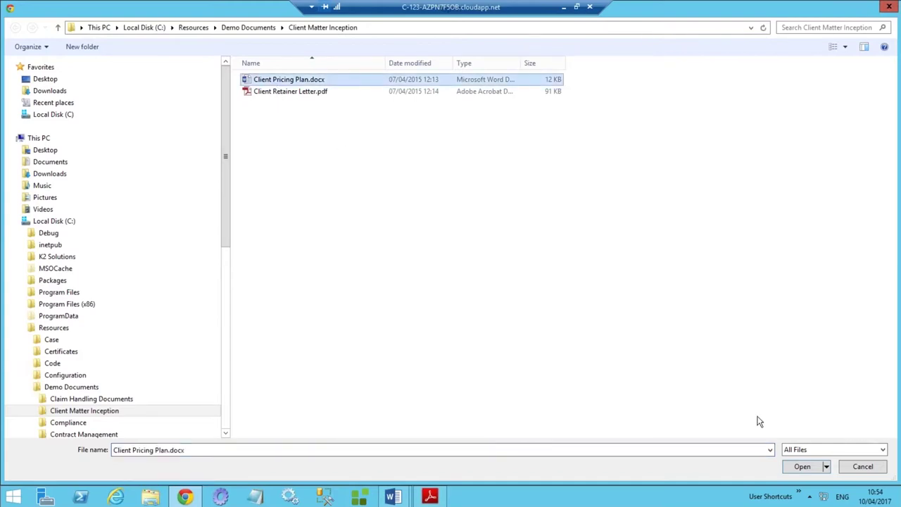
pyautogui.click(803, 467)
pyautogui.click(352, 407)
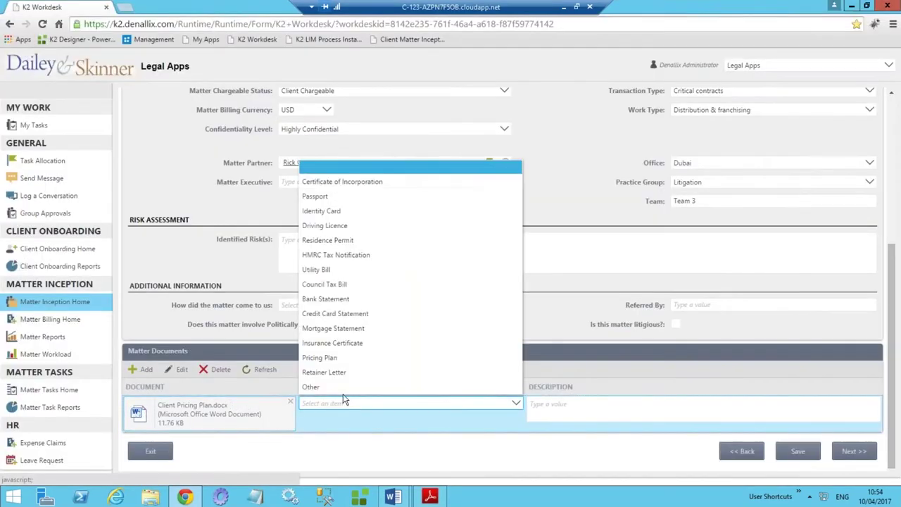
pyautogui.click(335, 357)
# Attach Client Retainer Letter.pdf with type Retainer Letter and continue to Related Parties.
pyautogui.click(147, 370)
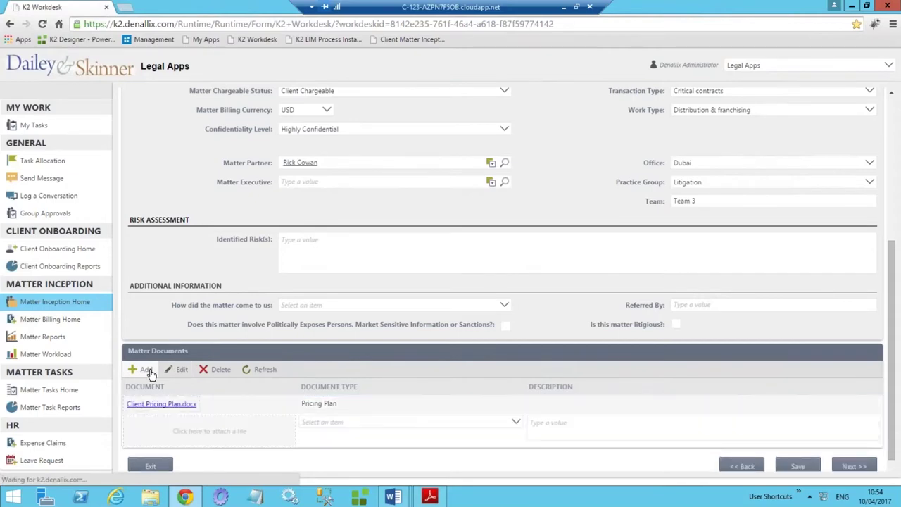
pyautogui.click(183, 423)
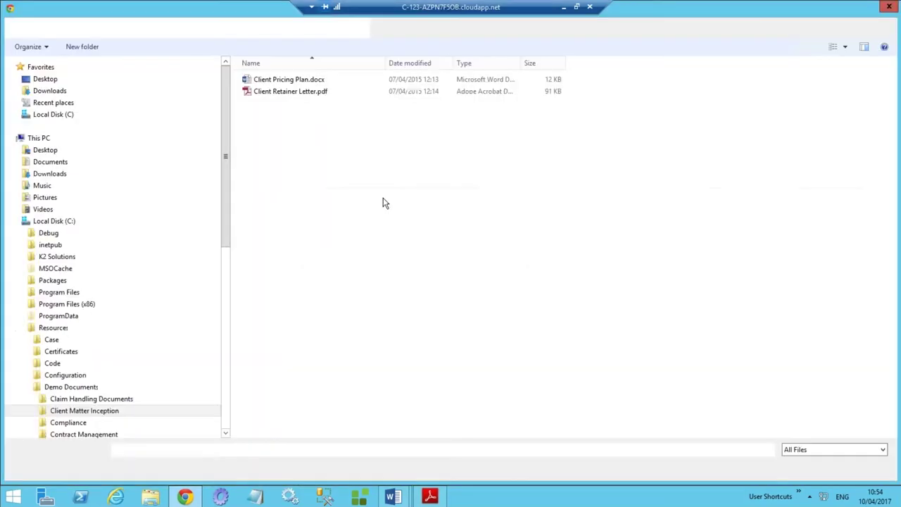
pyautogui.click(296, 91)
pyautogui.click(799, 467)
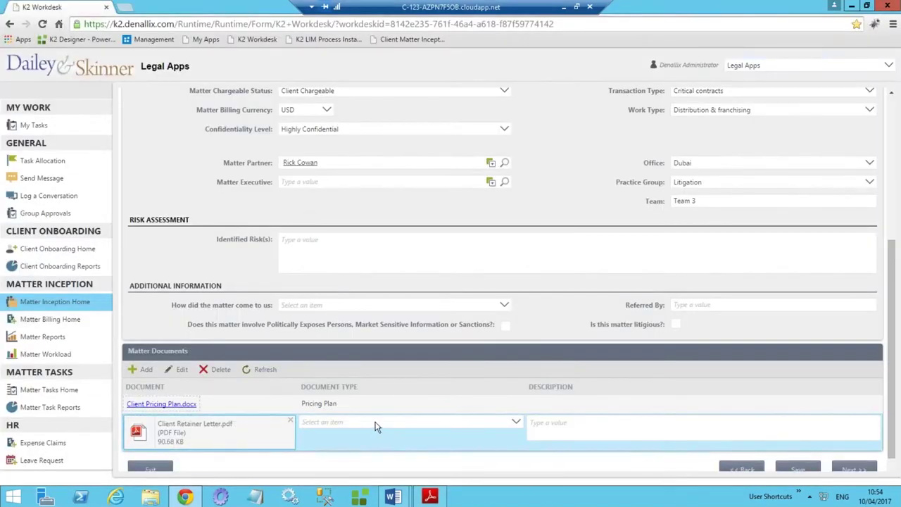
pyautogui.click(376, 422)
pyautogui.click(435, 390)
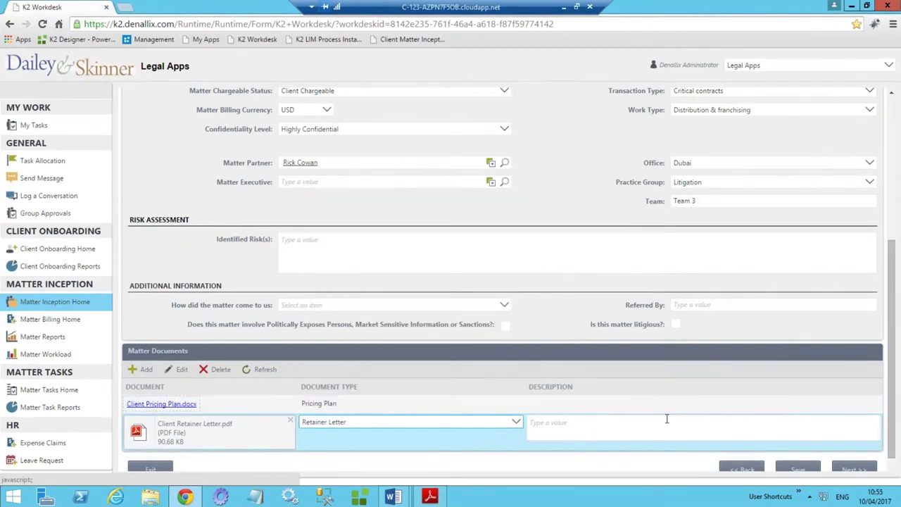
pyautogui.scroll(-1, 823, 442)
pyautogui.click(853, 448)
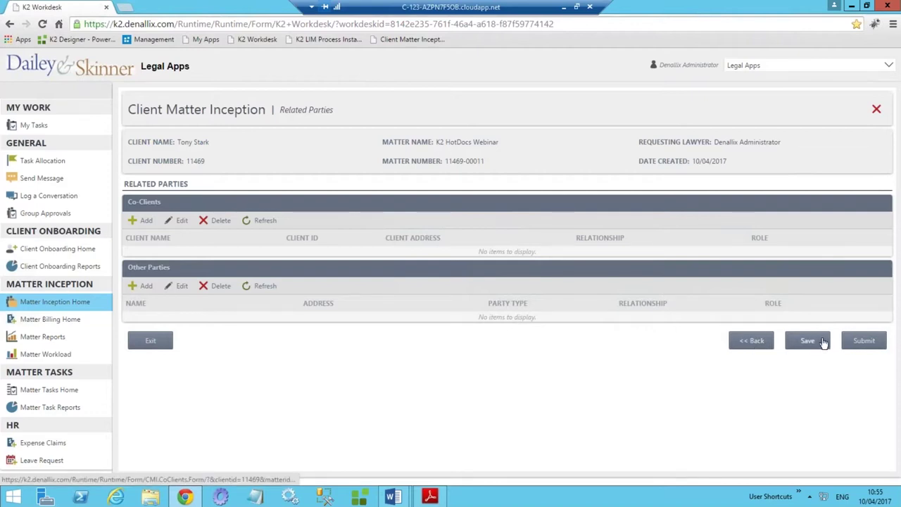
# Submit the K2 HotDocs Webinar matter and refresh the home list to see it at Partner Review.
pyautogui.click(865, 342)
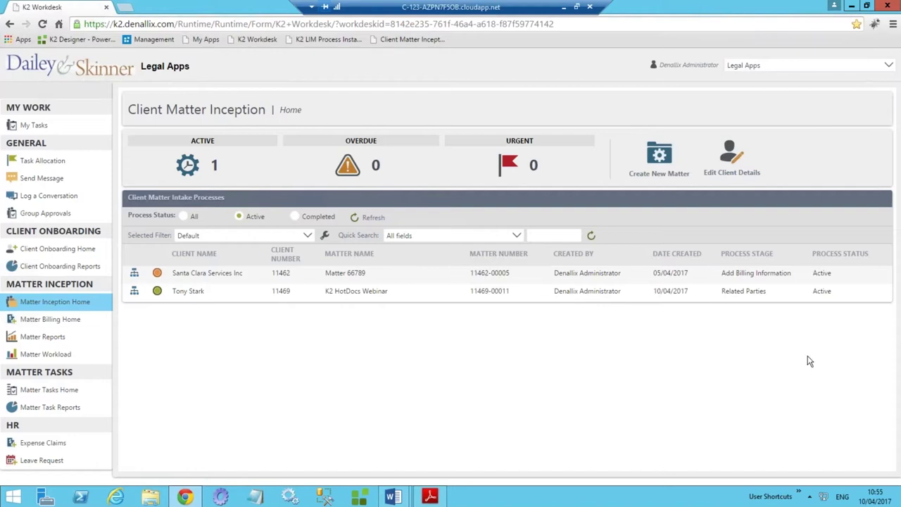
pyautogui.click(592, 235)
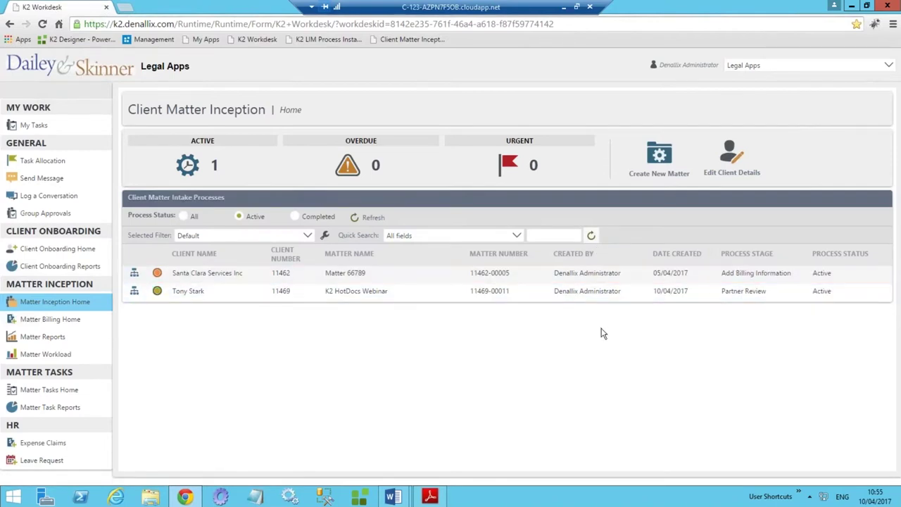
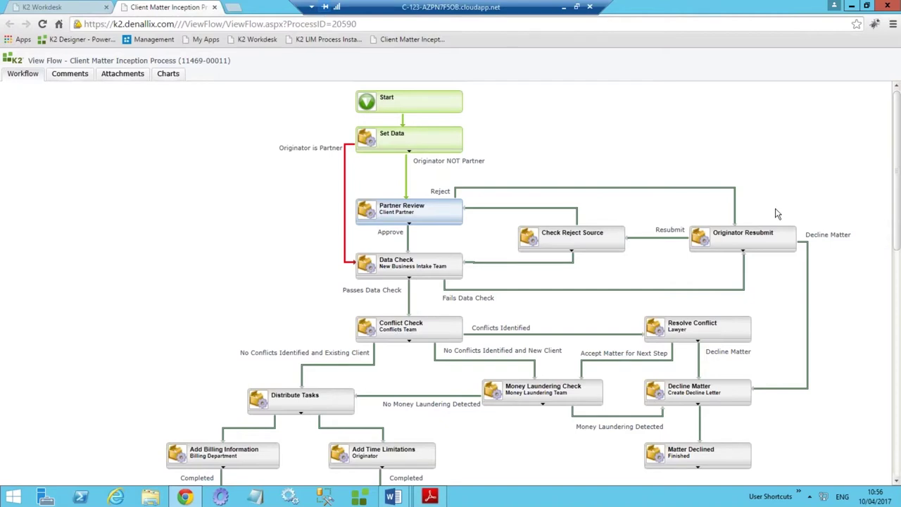
# Scroll the inception workflow diagram down to Completed and back, then close View Flow.
pyautogui.scroll(-4, 361, 245)
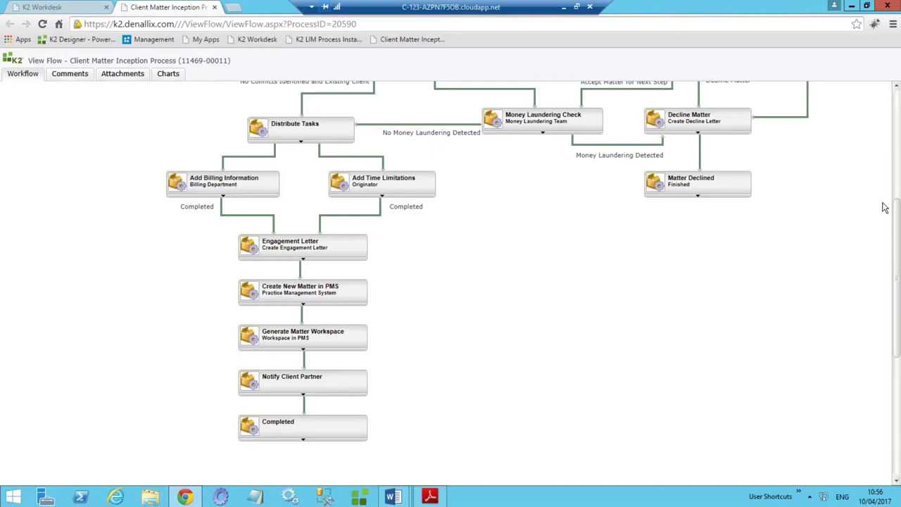
pyautogui.scroll(1, 892, 225)
pyautogui.scroll(4, 171, 131)
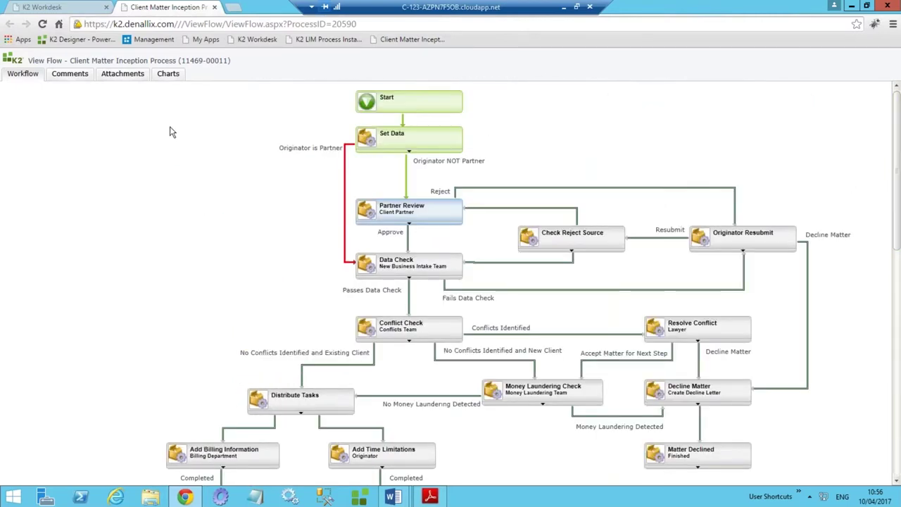
pyautogui.click(215, 7)
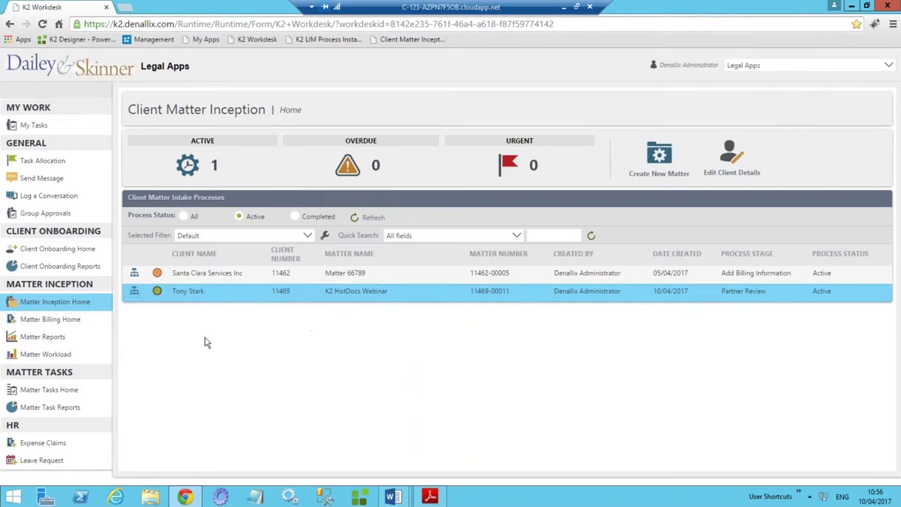
# Open Matter Billing Home to list the six active matters.
pyautogui.click(59, 324)
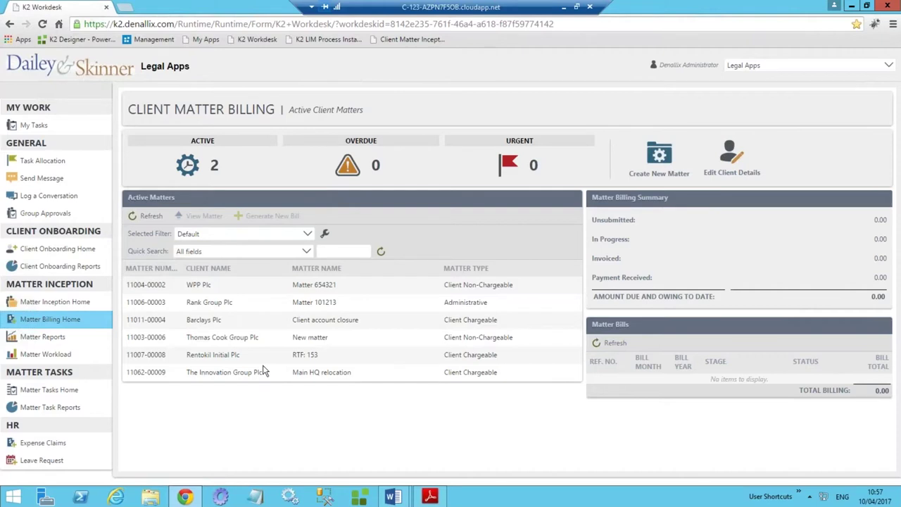
# Select The Innovation Group Plc's Main HQ relocation matter and generate a new bill for it.
pyautogui.click(258, 324)
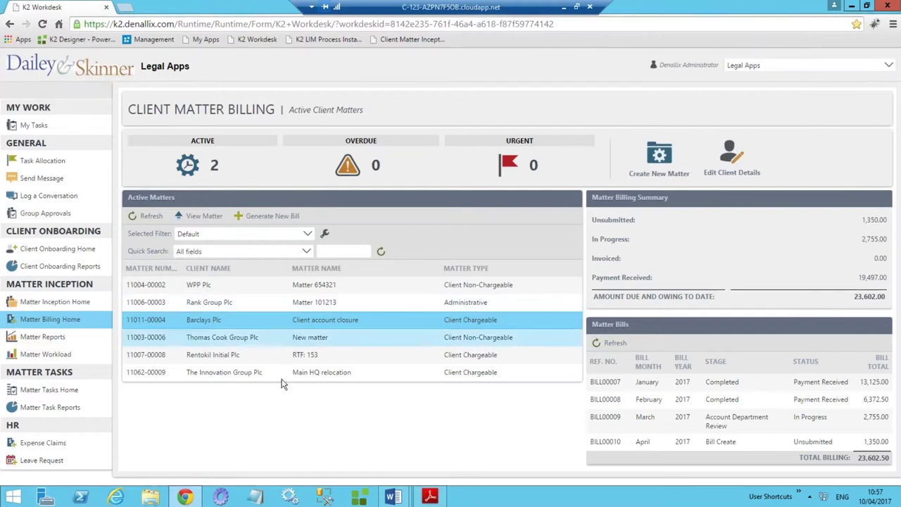
pyautogui.click(259, 381)
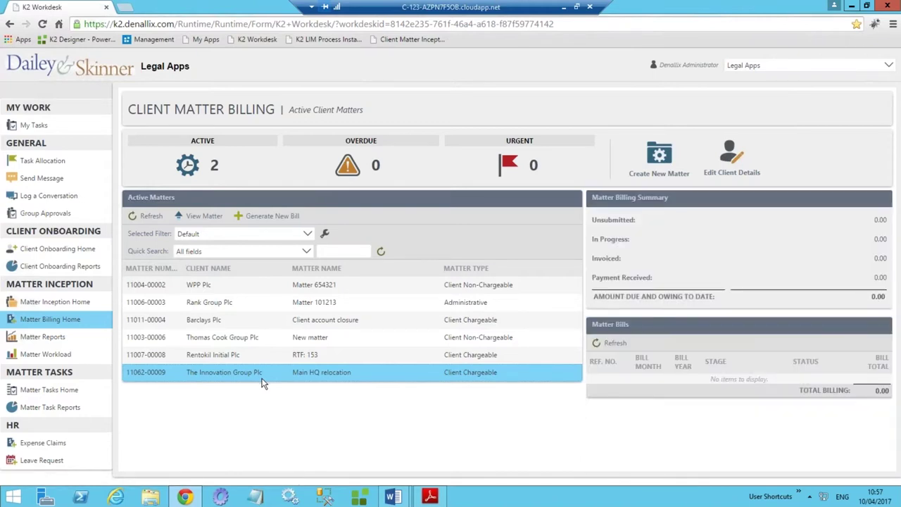
pyautogui.click(272, 216)
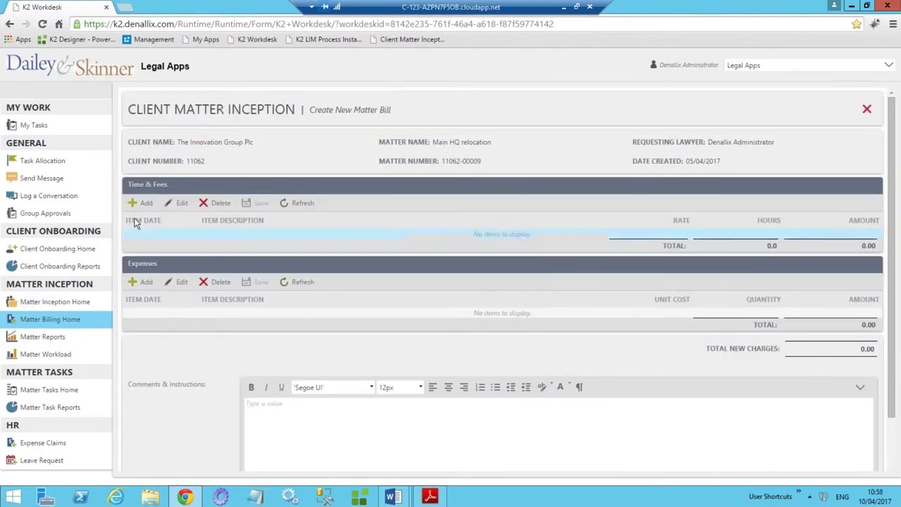
# Add a time entry 'Client meeting' dated 06/04/2017 at rate 500 for 4.6 hours.
pyautogui.click(143, 202)
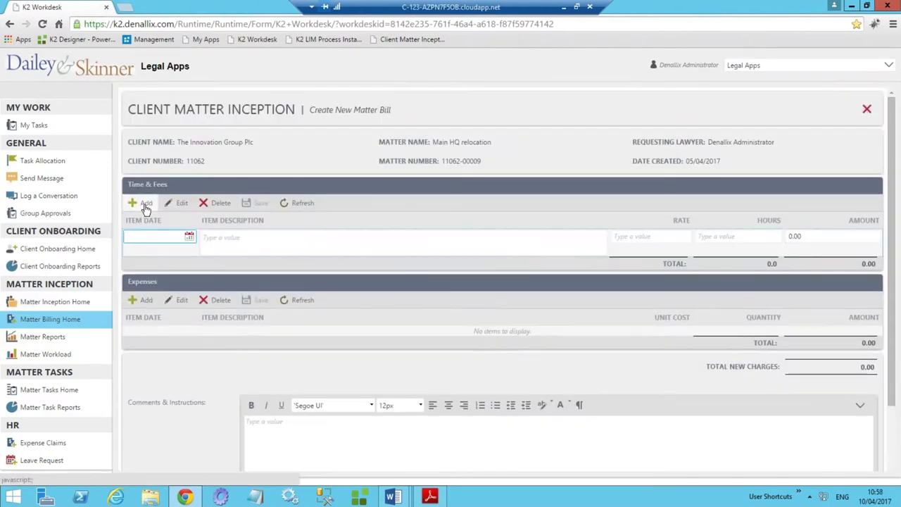
pyautogui.click(188, 236)
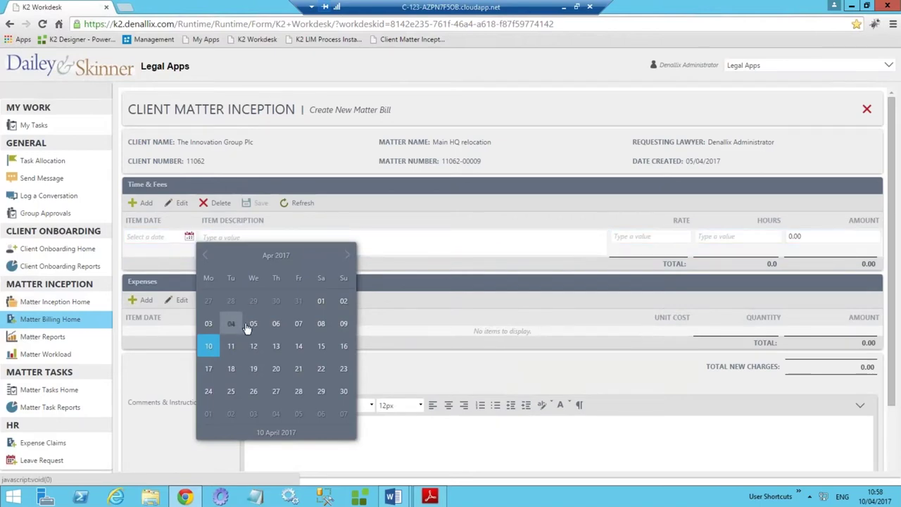
pyautogui.click(276, 324)
pyautogui.click(235, 237)
pyautogui.write('Client meeting')
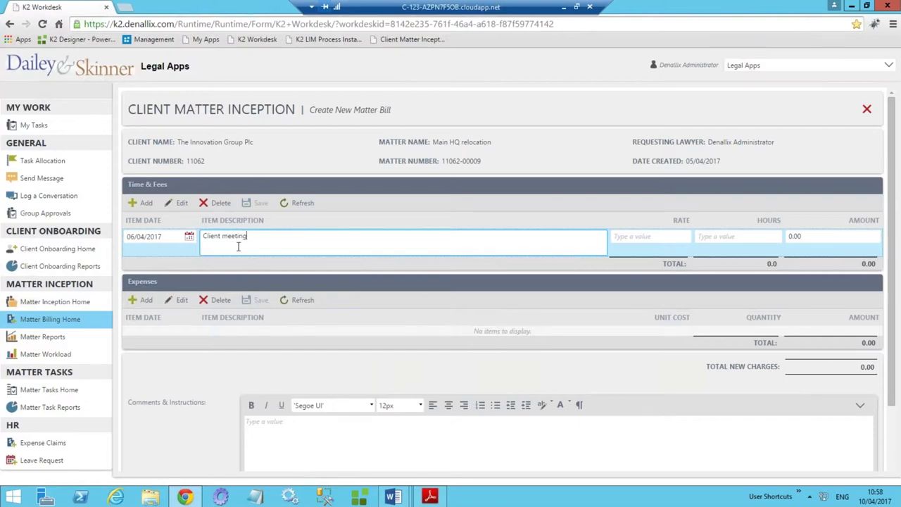
pyautogui.press('Tab')
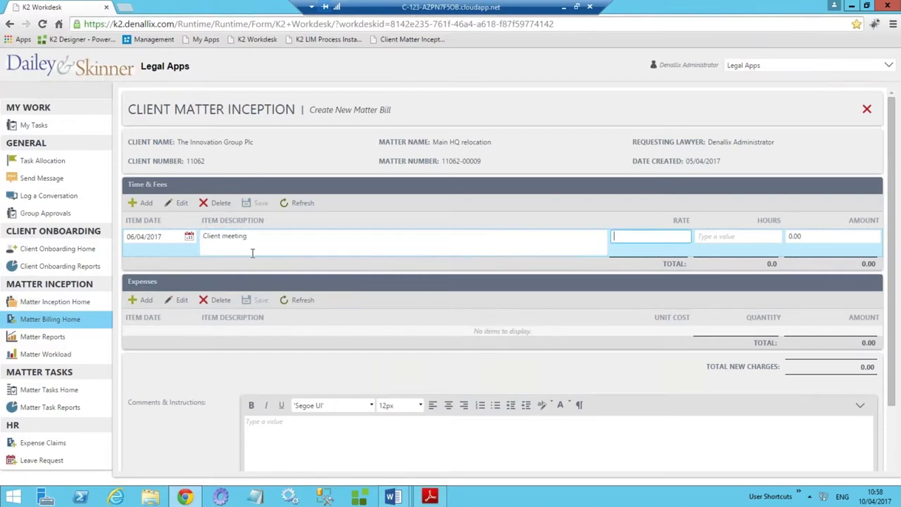
pyautogui.write('500')
pyautogui.press('Tab')
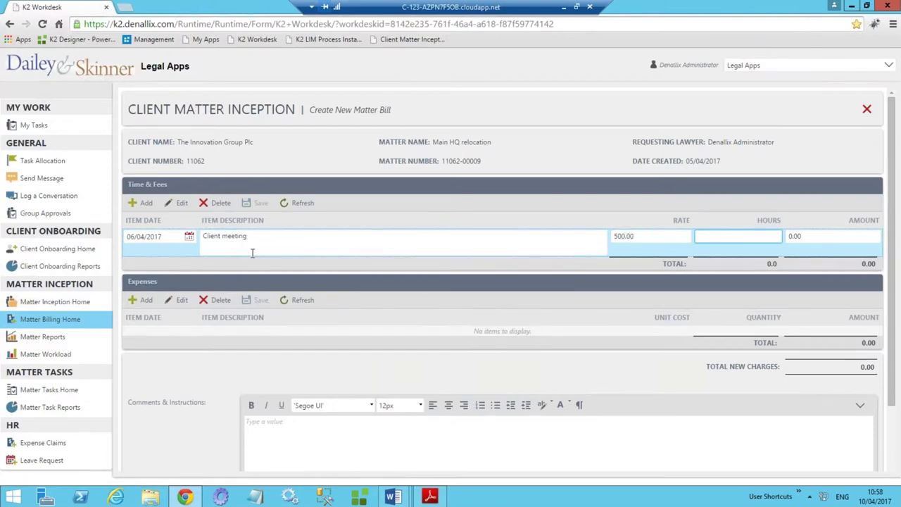
pyautogui.write('4.6')
pyautogui.press('Return')
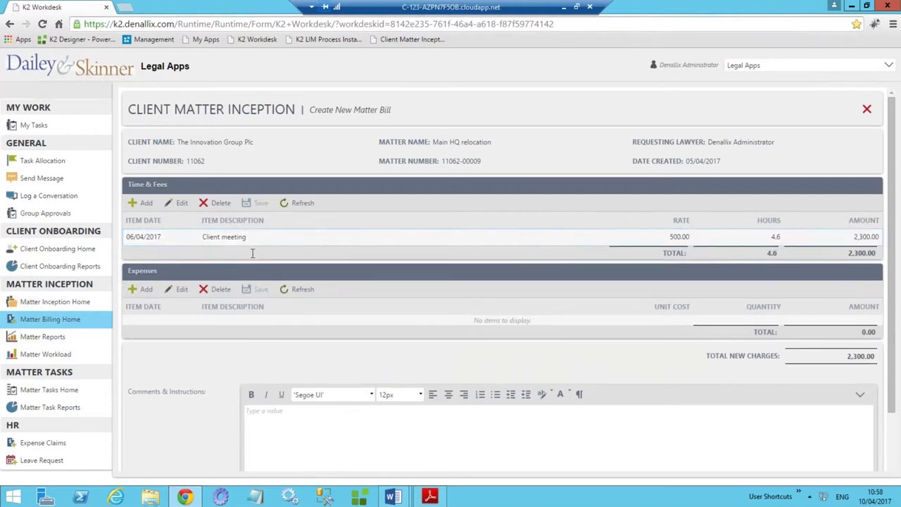
# Add a second entry 'Attend court' dated 04/04/2017 at rate 350 for 4 hours.
pyautogui.click(145, 203)
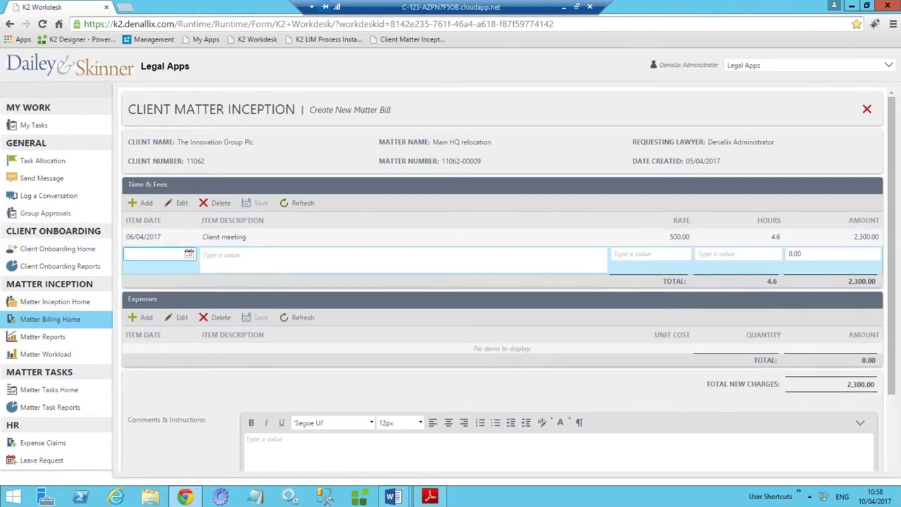
pyautogui.click(189, 253)
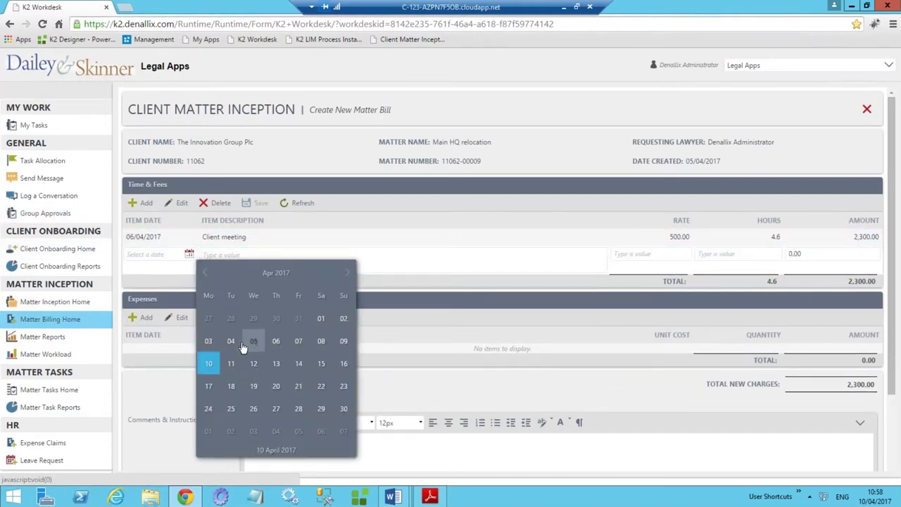
pyautogui.click(231, 342)
pyautogui.click(225, 257)
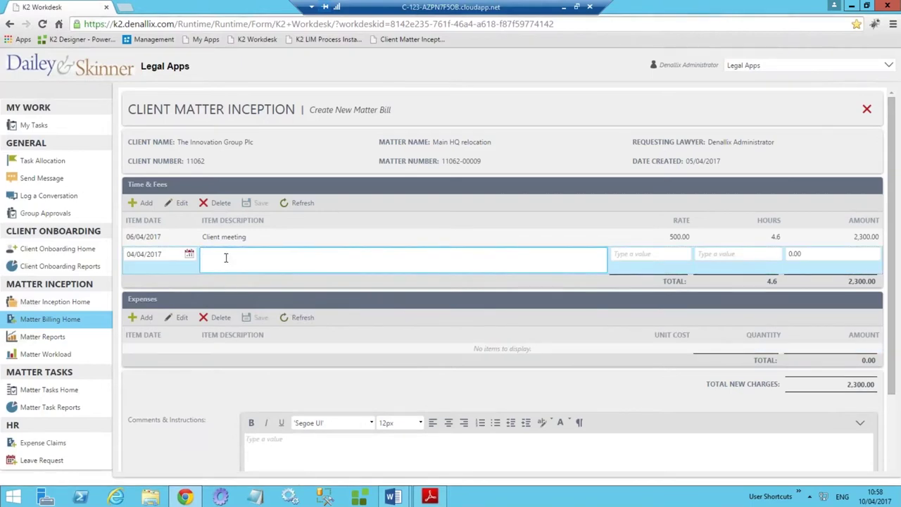
pyautogui.write('Attend court')
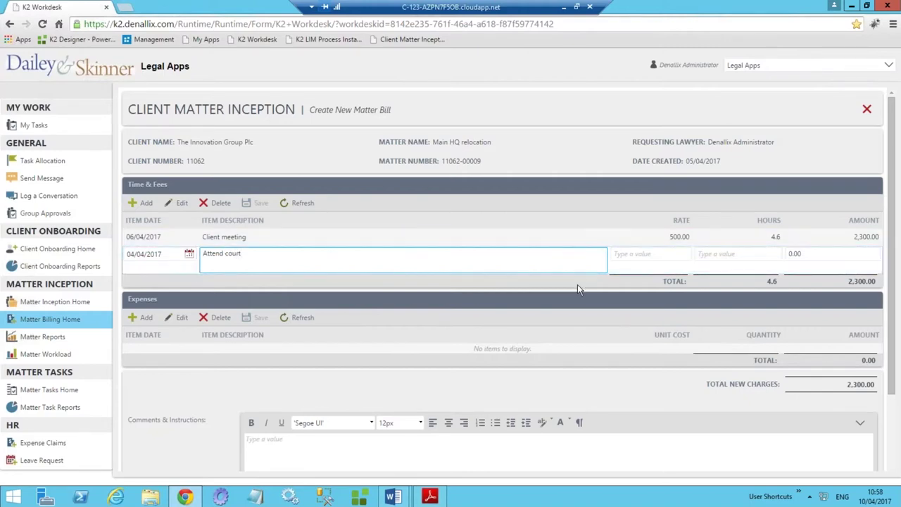
pyautogui.press('Tab')
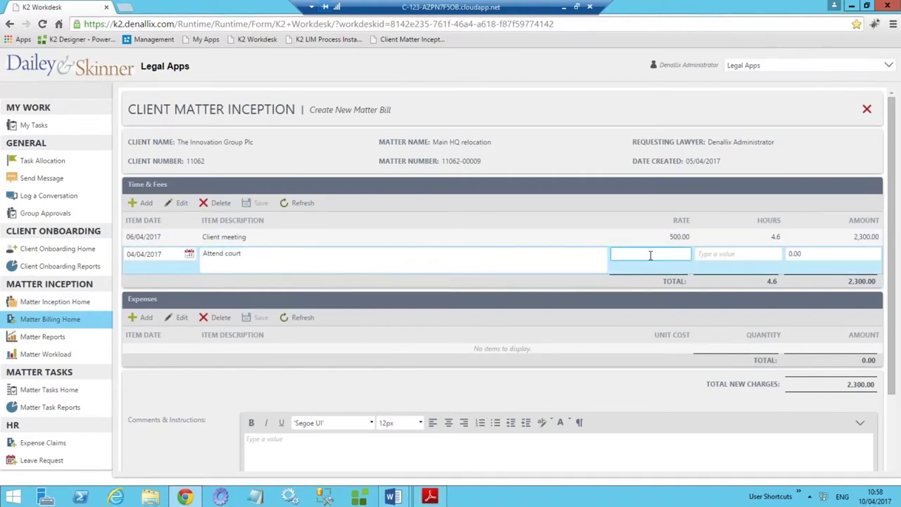
pyautogui.write('350')
pyautogui.click(747, 252)
pyautogui.write('4')
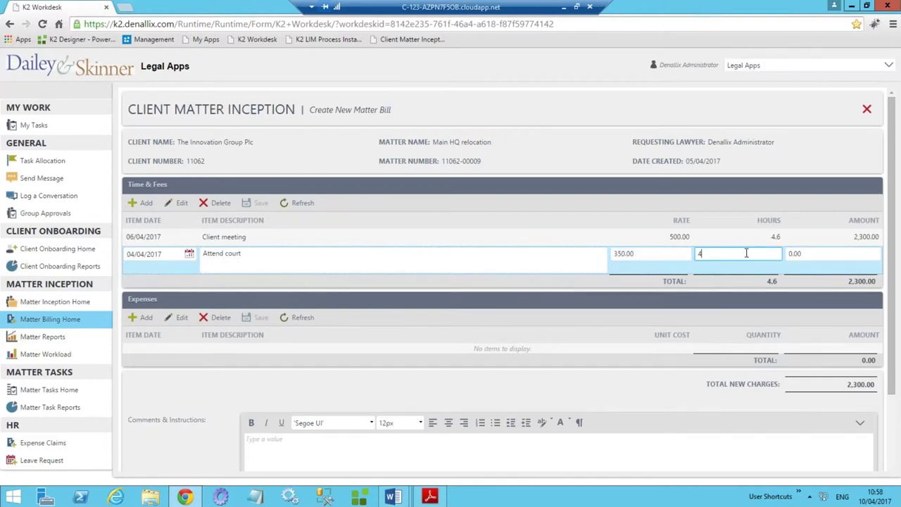
pyautogui.press('Return')
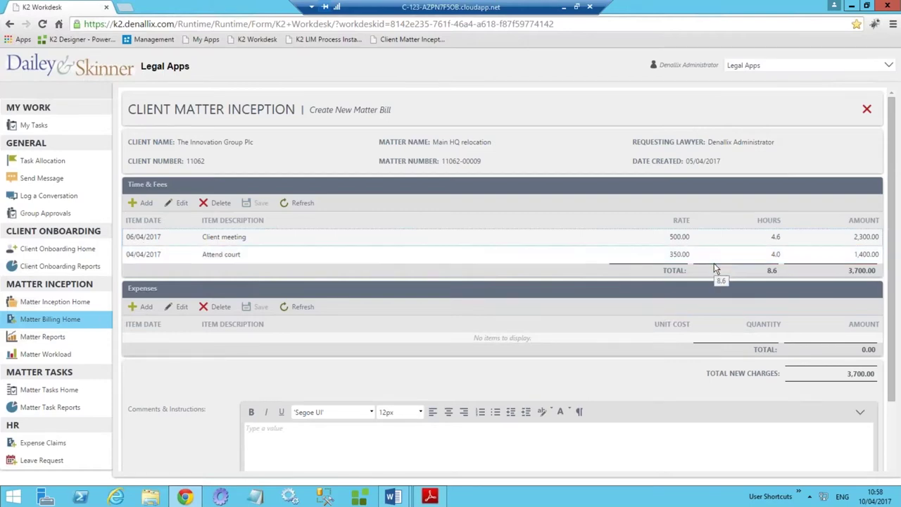
pyautogui.scroll(-3, 713, 267)
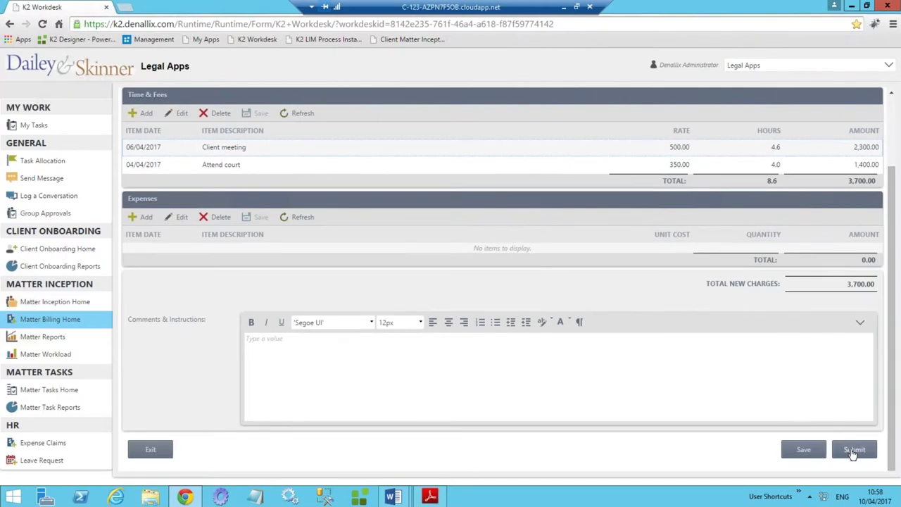
# Submit bill BILL00013 and select The Innovation Group Plc matter to see it In Progress.
pyautogui.click(853, 450)
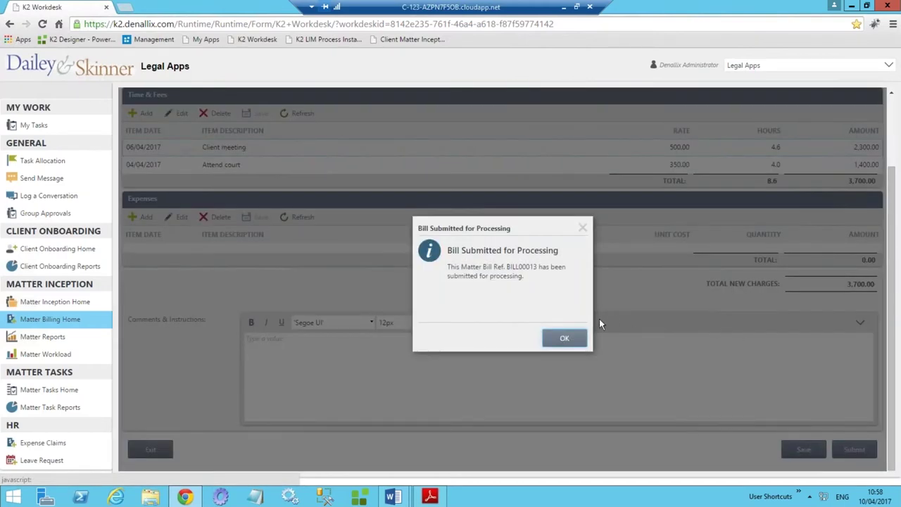
pyautogui.click(567, 342)
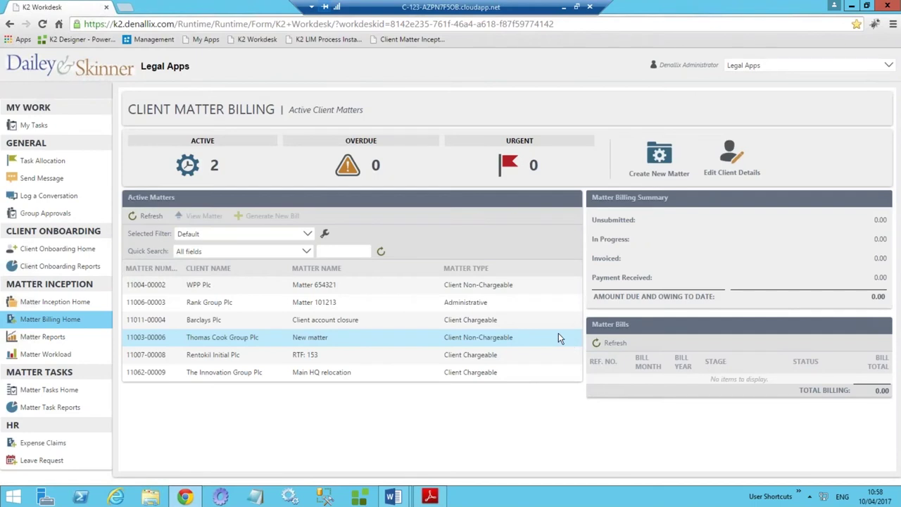
pyautogui.click(264, 377)
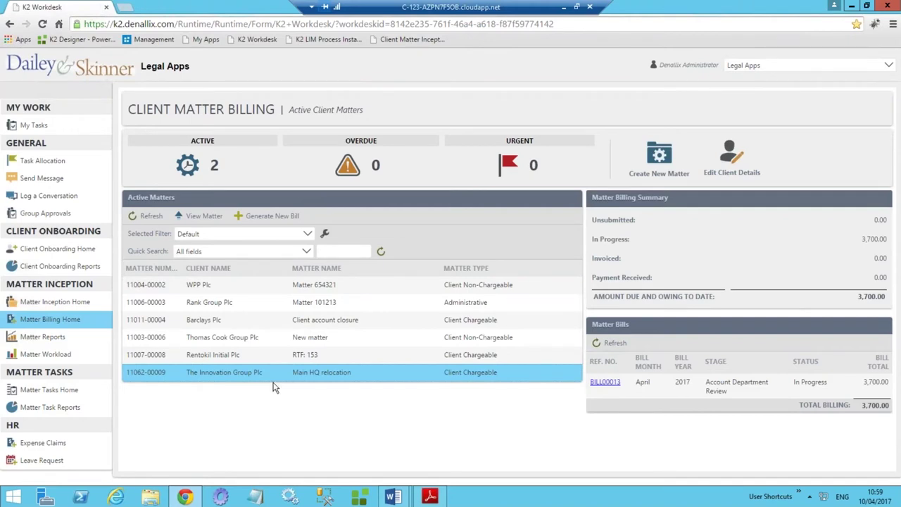
# Open bill BILL00013's details, then download and open its Draft Billing Invoice.docx.
pyautogui.click(719, 389)
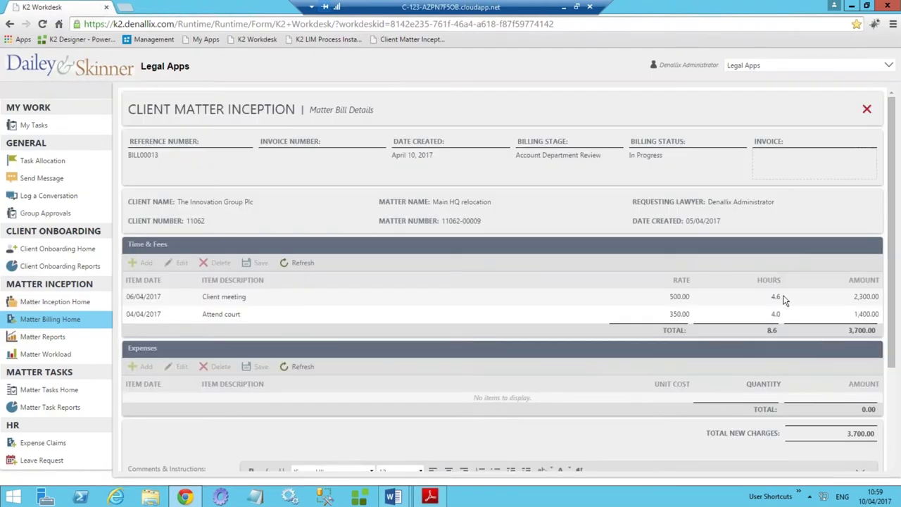
pyautogui.click(868, 111)
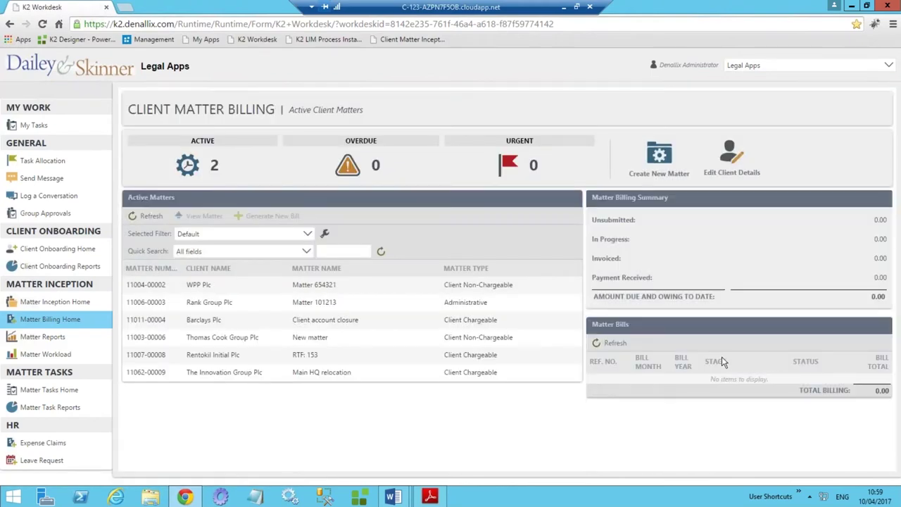
pyautogui.click(367, 376)
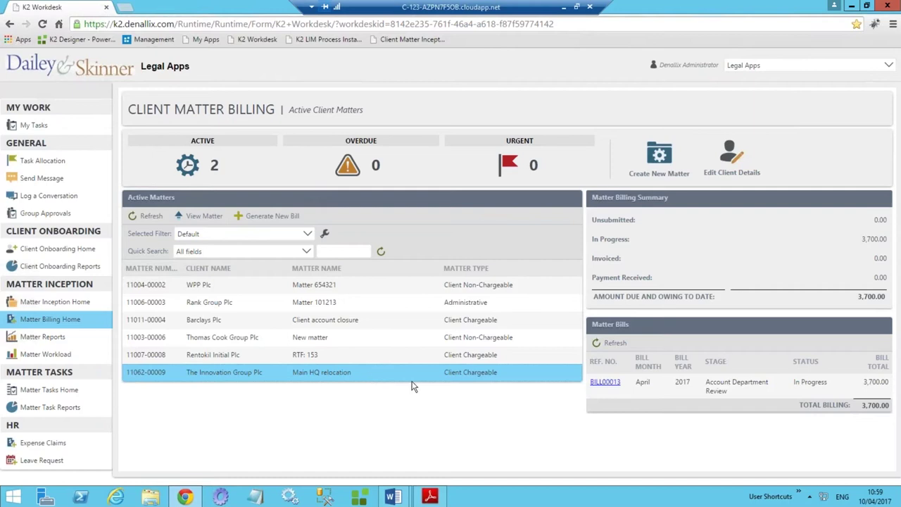
pyautogui.click(690, 386)
pyautogui.doubleClick(691, 385)
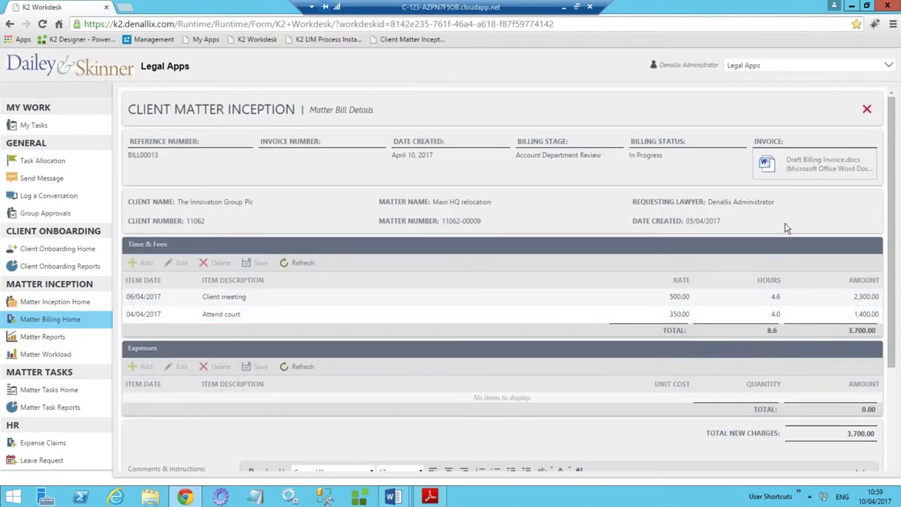
pyautogui.click(801, 170)
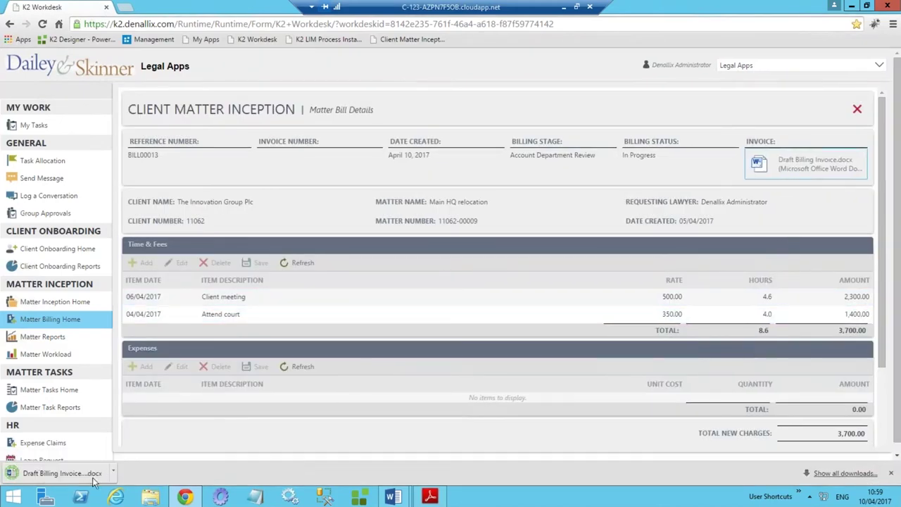
pyautogui.click(51, 474)
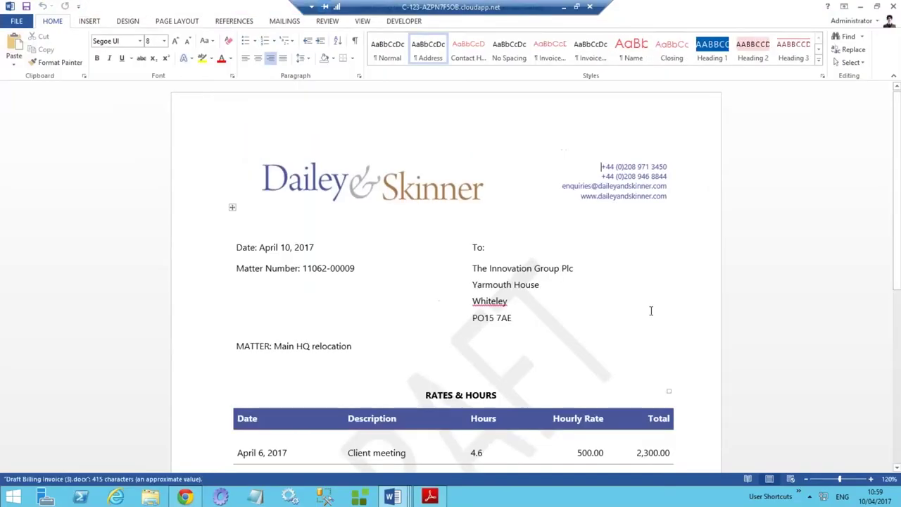
# Scroll through the generated invoice to review its Client meeting and Attend court entries.
pyautogui.scroll(-2, 704, 300)
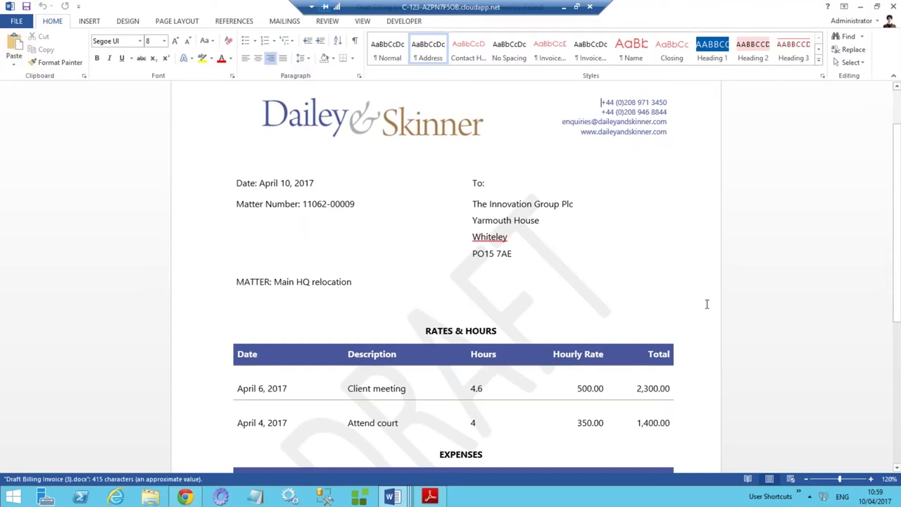
pyautogui.scroll(-3, 704, 307)
pyautogui.scroll(3, 454, 316)
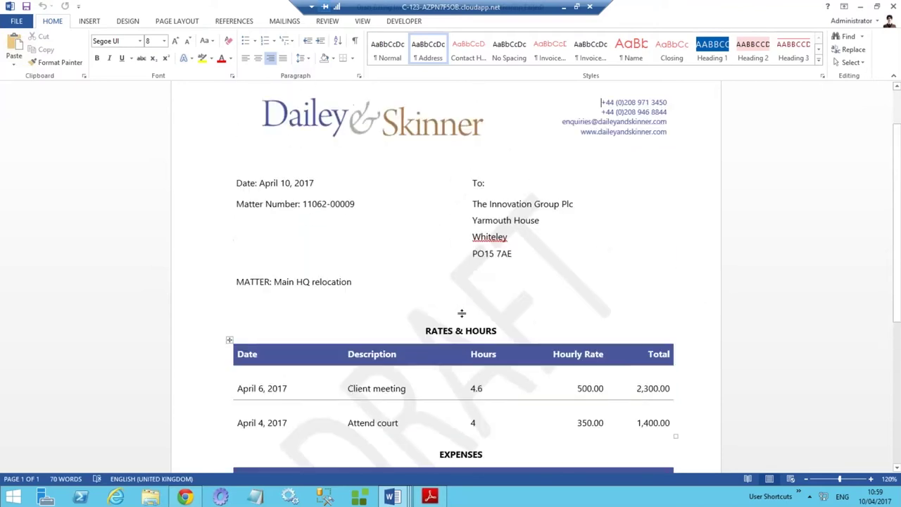
pyautogui.scroll(-2, 436, 366)
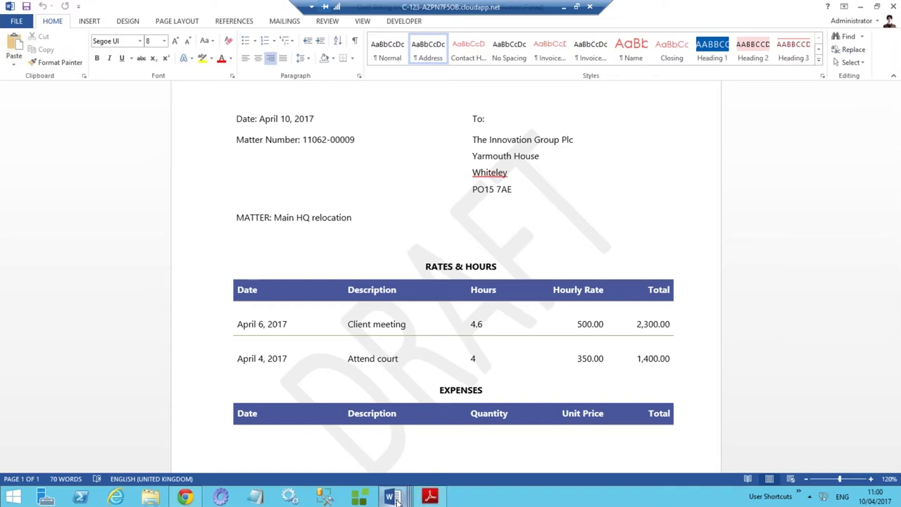
# Switch to the Draft Billing Invoice.docx template in Word and scroll through its merge fields.
pyautogui.moveTo(396, 499)
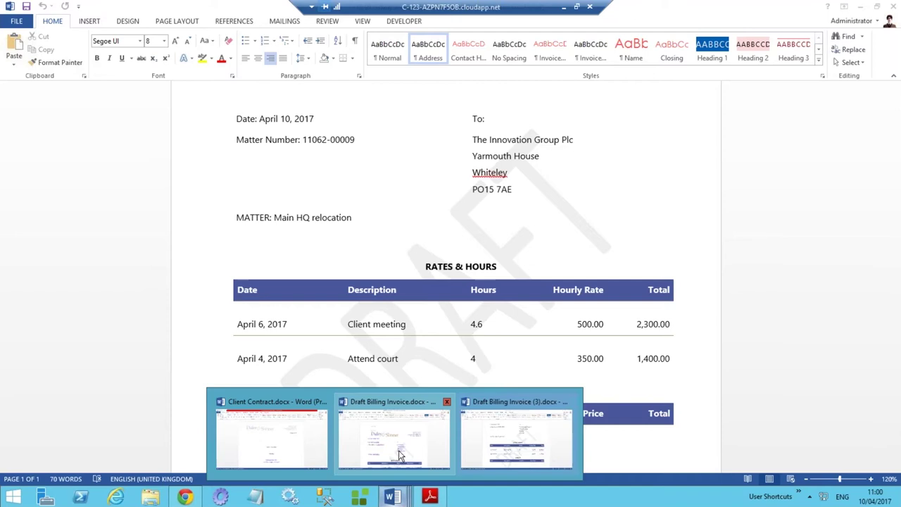
pyautogui.click(398, 456)
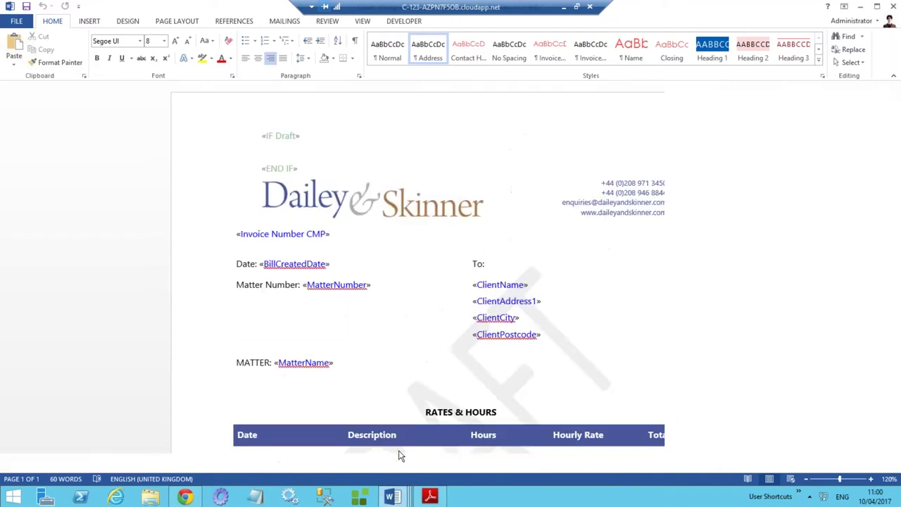
pyautogui.scroll(-1, 601, 150)
pyautogui.scroll(-6, 728, 345)
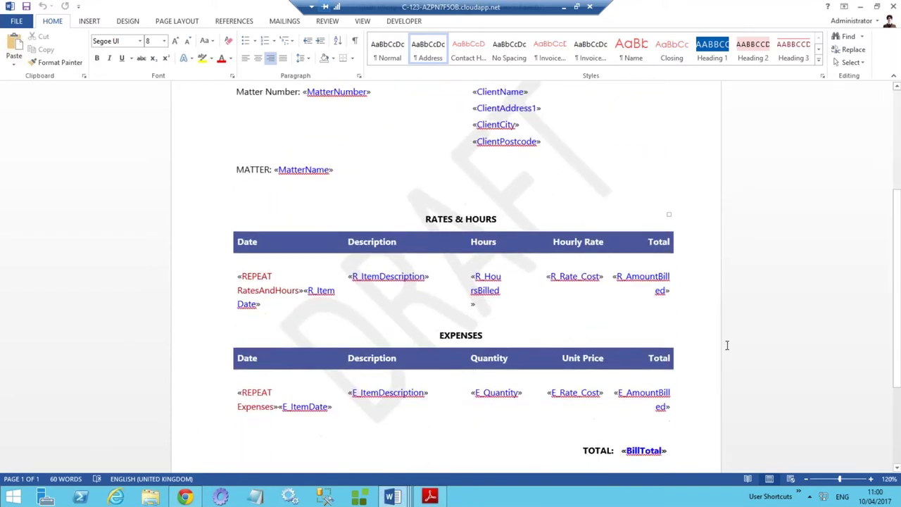